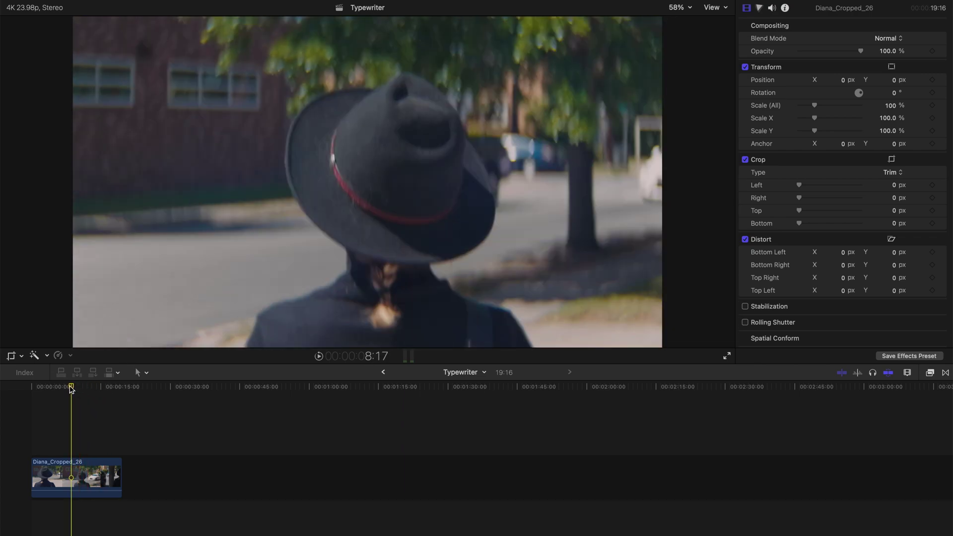
- Move the playhead back to 00:00:00:00 at the start of the timeline
{"action": "left_click", "coordinate": [31, 386]}
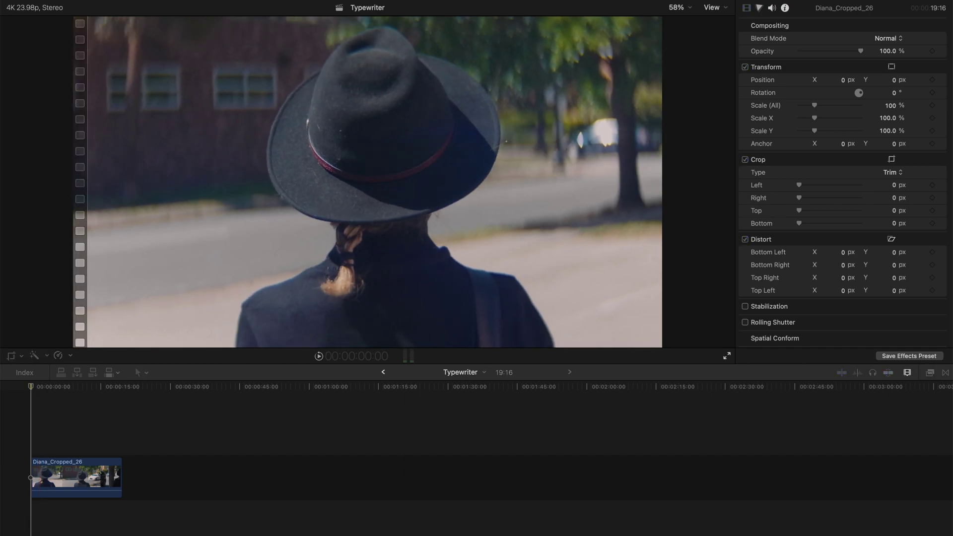
- Launch Microsoft Word with a blank document and bring up the Cmd+Shift+5 screen-capture toolbar
{"action": "key", "text": "super+space"}
{"action": "type", "text": "word"}
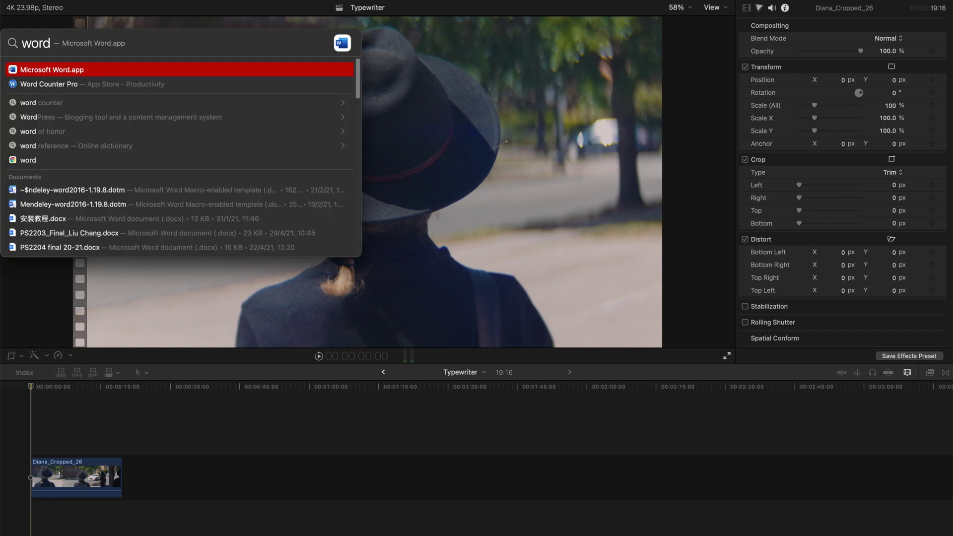
{"action": "key", "text": "Return"}
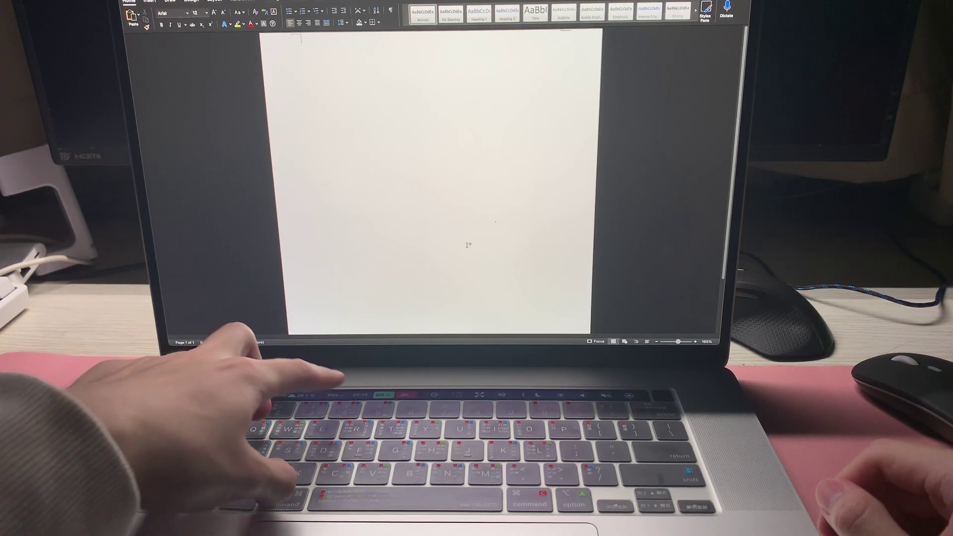
{"action": "key", "text": "super+shift+5"}
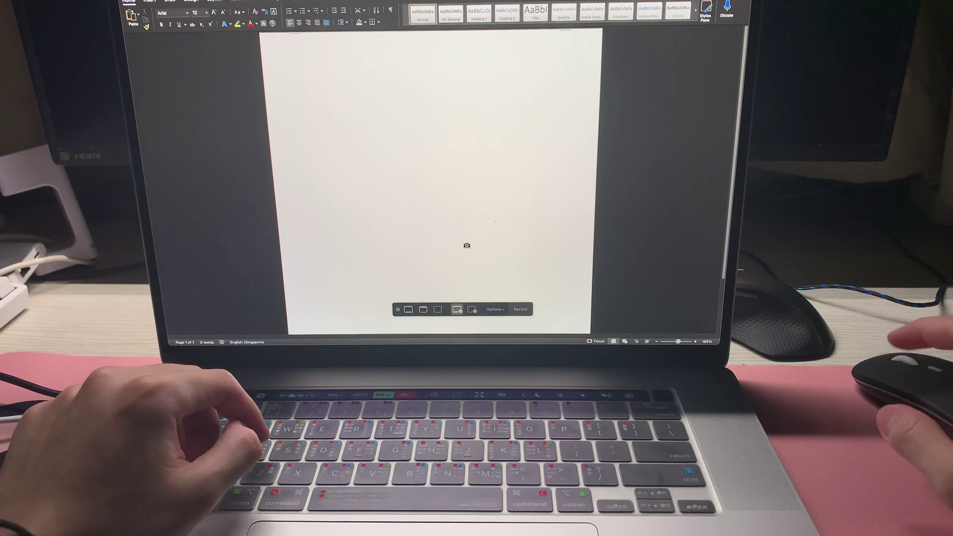
- Start a screen recording, then type 'This is a story.' and 'A Love Story......' on two lines
{"action": "left_click", "coordinate": [412, 234]}
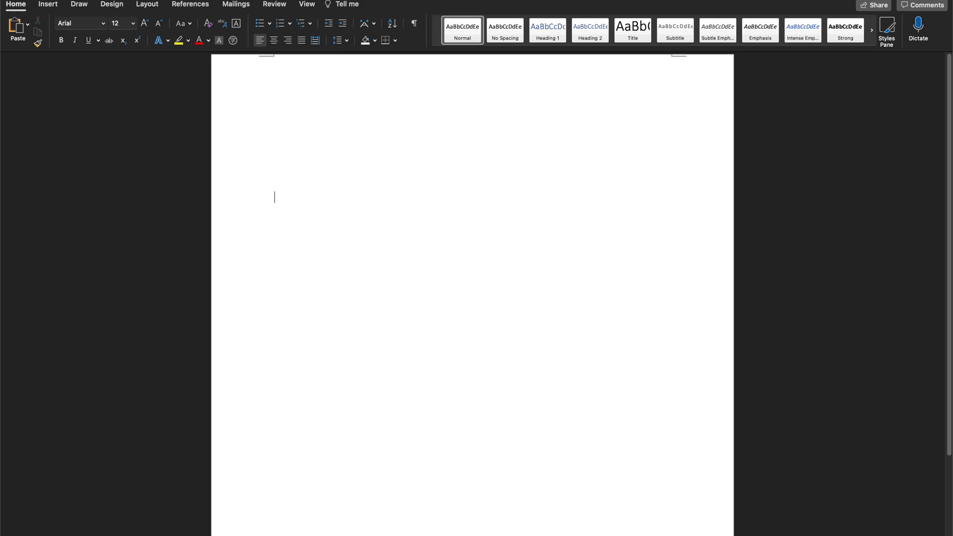
{"action": "type", "text": "his is a st"}
{"action": "type", "text": "ory. "}
{"action": "type", "text": "A Love "}
{"action": "type", "text": "Story"}
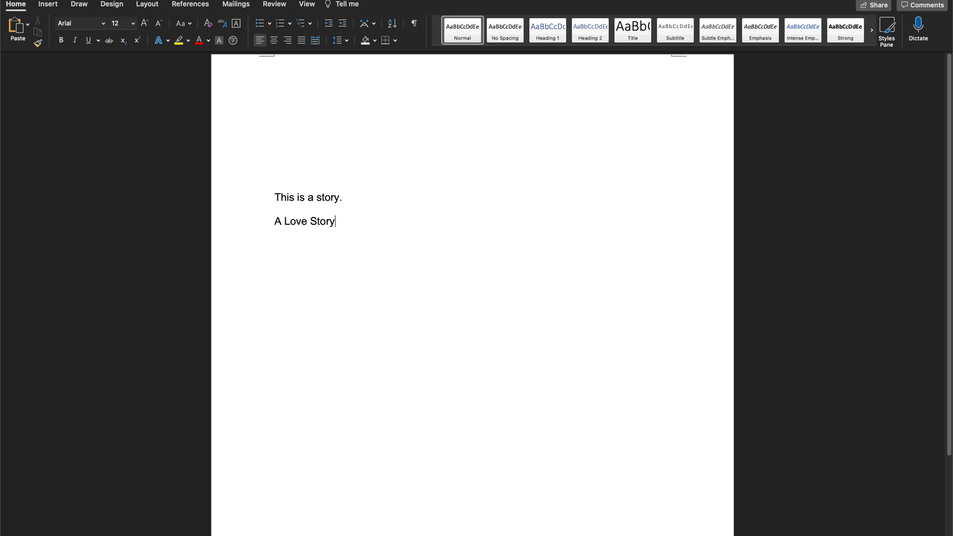
{"action": "type", "text": "......"}
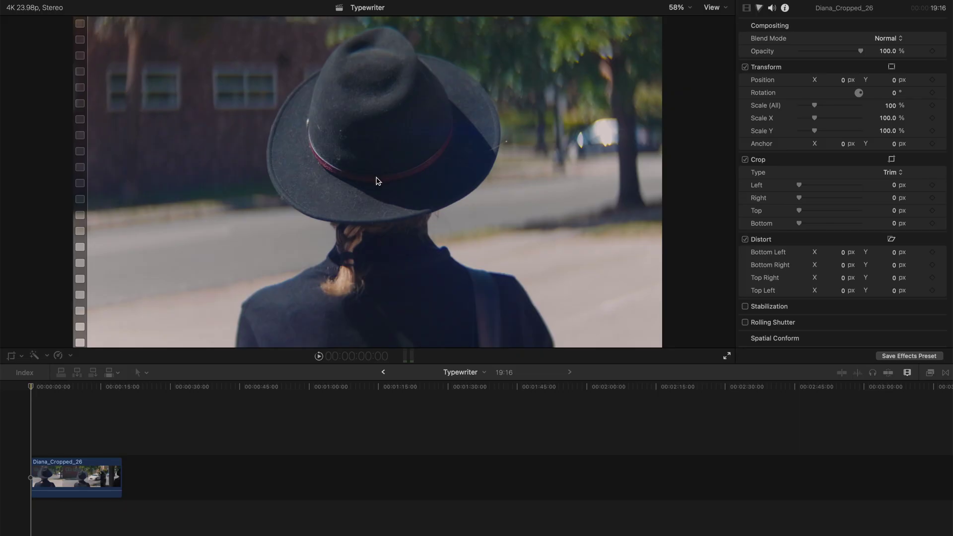
- Rename the newest screen recording to Typewriter.mov and drop it on the timeline above Diana_Cropped_26
{"action": "left_click", "coordinate": [377, 181]}
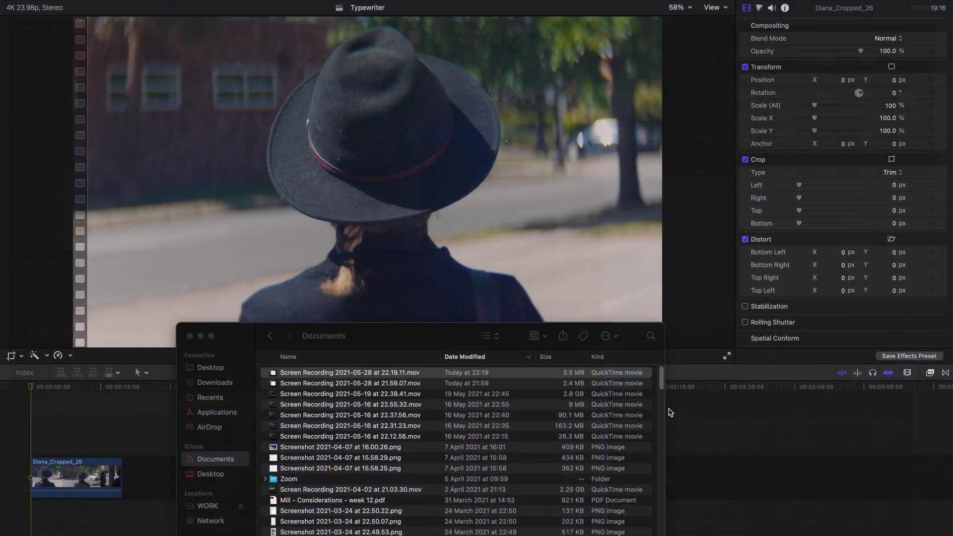
{"action": "left_click", "coordinate": [306, 373]}
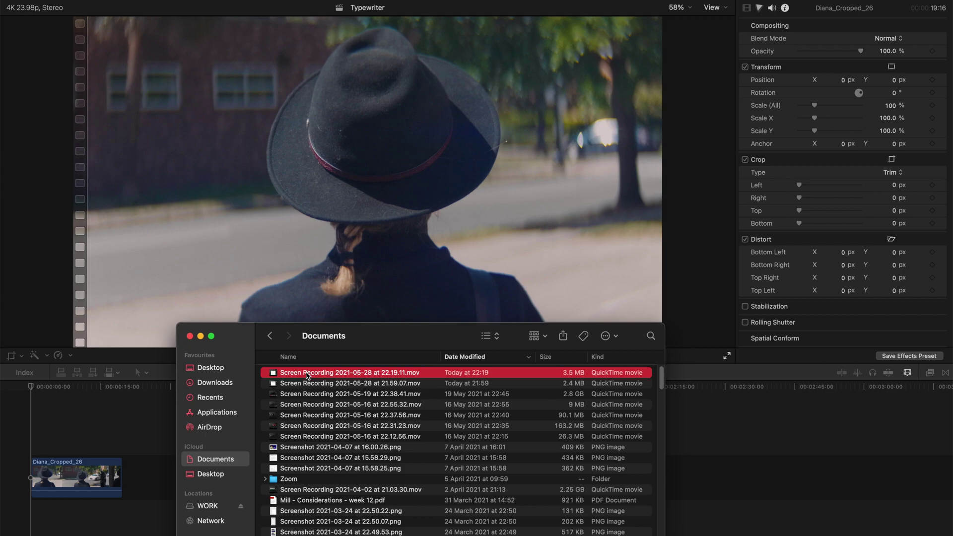
{"action": "left_click", "coordinate": [324, 374]}
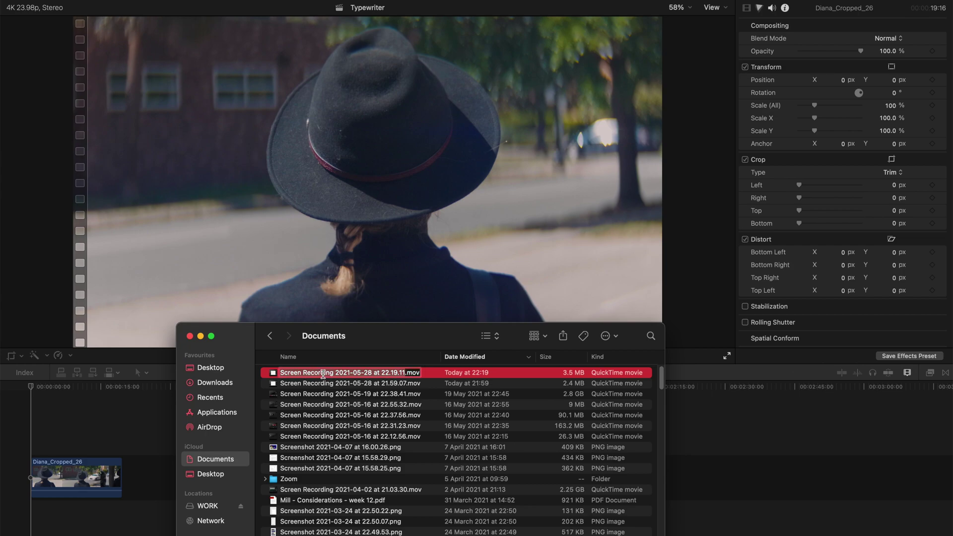
{"action": "type", "text": "Typew"}
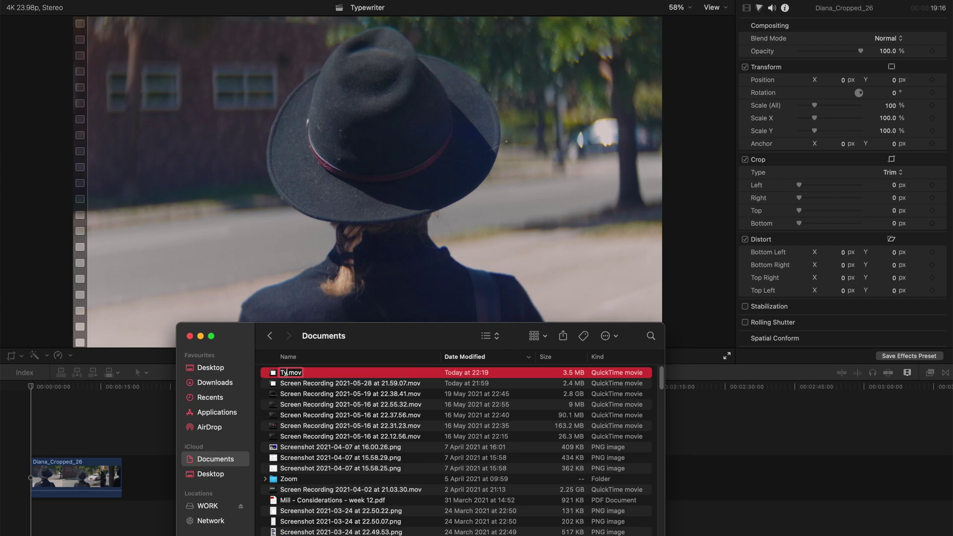
{"action": "type", "text": "riter"}
{"action": "key", "text": "Return"}
{"action": "left_click_drag", "start_coordinate": [360, 368], "coordinate": [68, 426]}
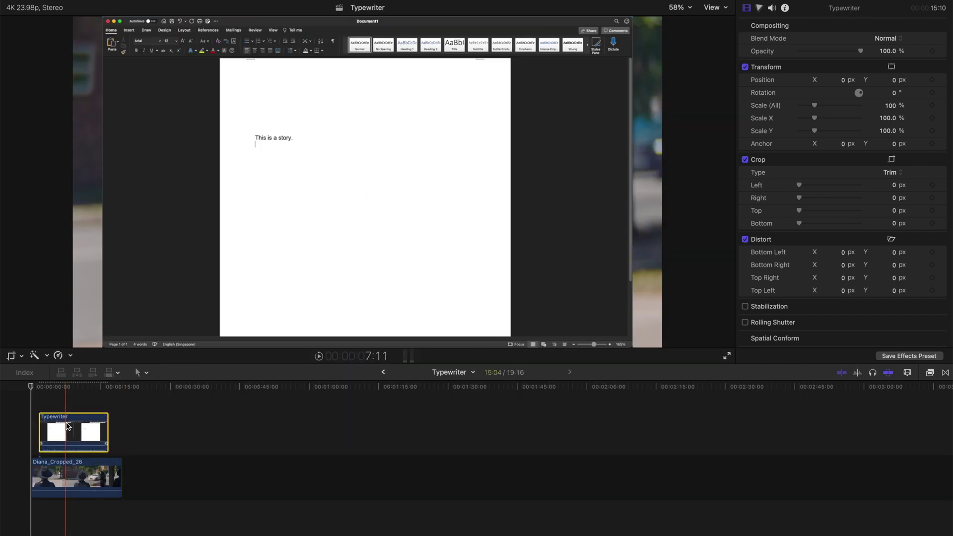
- Move the Typewriter clip to 00:00 and preview it to find where the typing begins
{"action": "scroll", "coordinate": [69, 426], "scroll_direction": "up", "scroll_amount": 5}
{"action": "scroll", "coordinate": [72, 429], "scroll_direction": "down", "scroll_amount": 3}
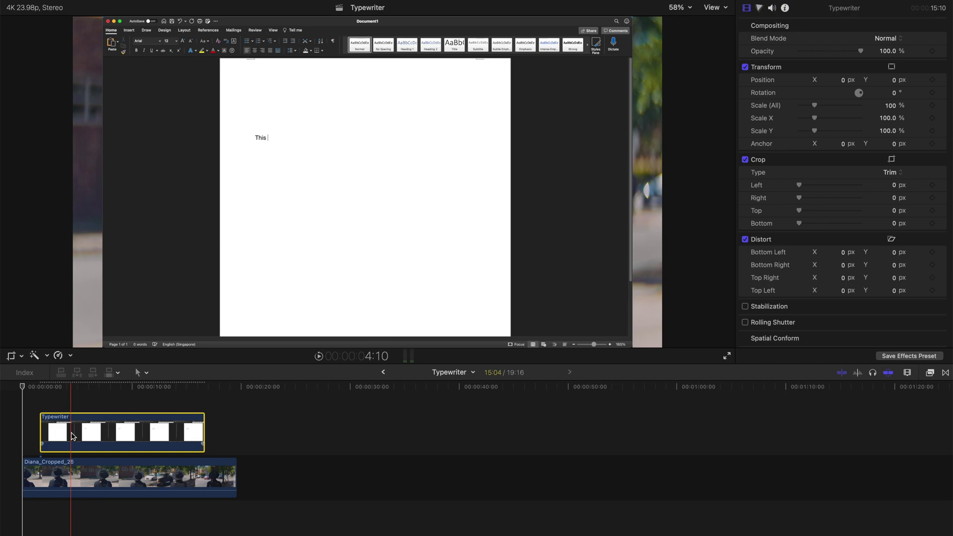
{"action": "left_click_drag", "start_coordinate": [73, 436], "coordinate": [56, 436]}
{"action": "key", "text": "space"}
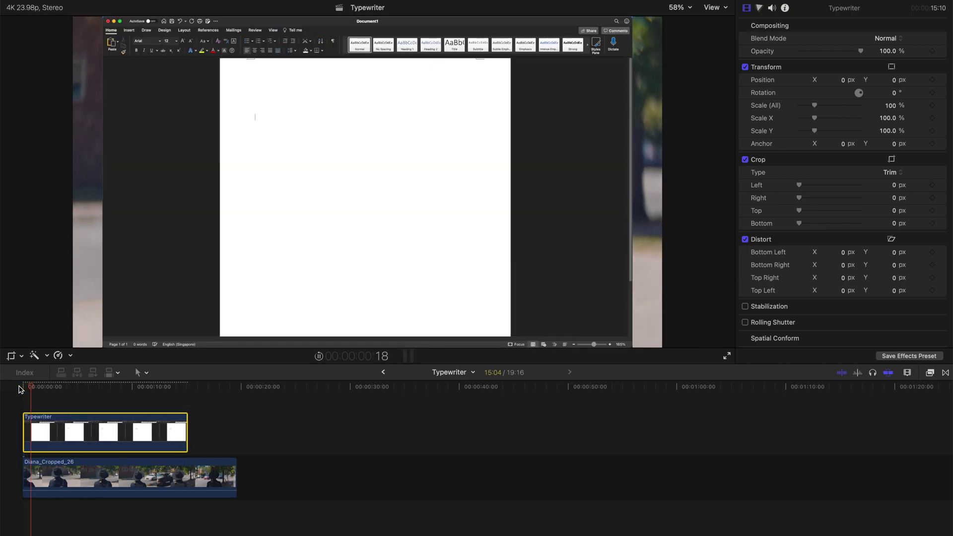
{"action": "key", "text": "space"}
{"action": "key", "text": "super+equal"}
{"action": "key", "text": "super+equal"}
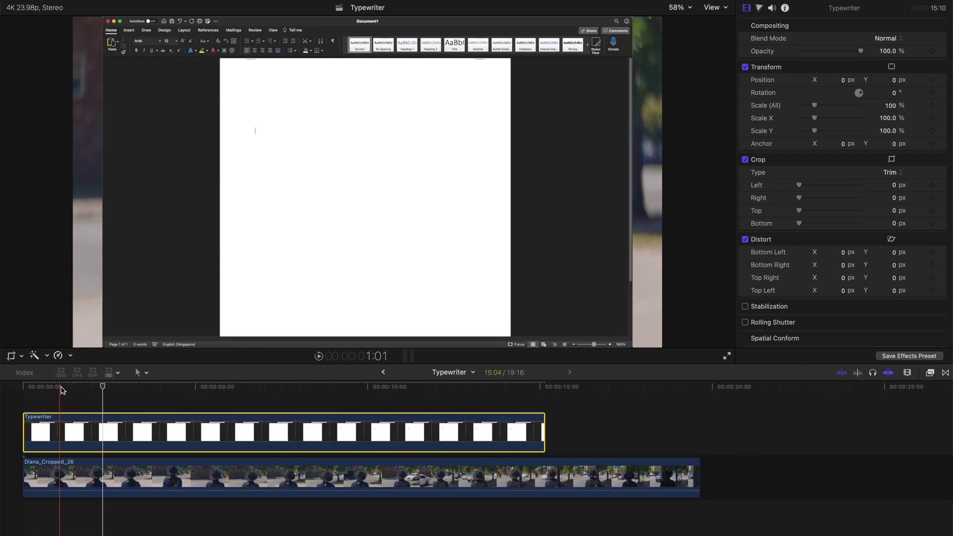
{"action": "left_click", "coordinate": [80, 387]}
{"action": "mouse_move", "coordinate": [81, 390]}
{"action": "left_mouse_down"}
{"action": "mouse_move", "coordinate": [92, 390]}
{"action": "mouse_move", "coordinate": [79, 391]}
{"action": "left_mouse_up"}
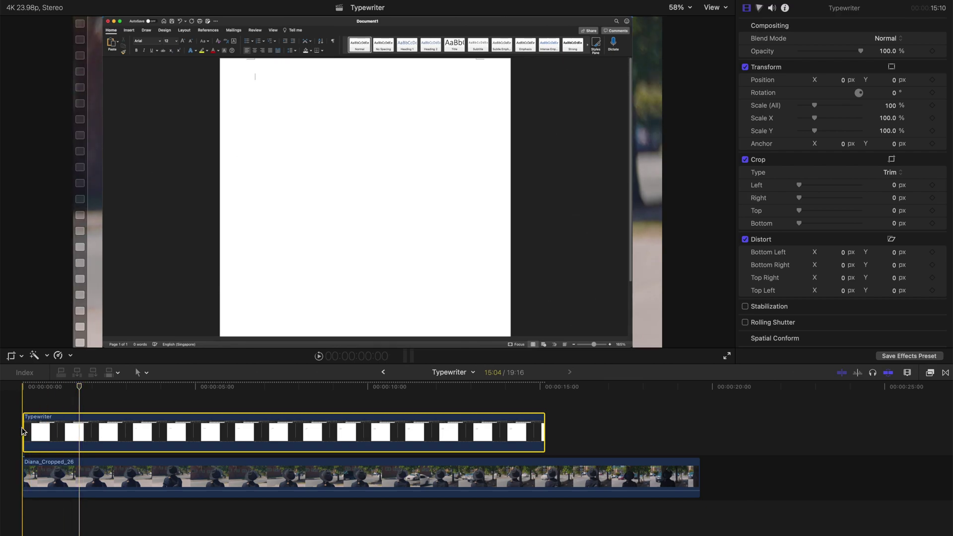
- Trim the Typewriter clip's empty opening and its end, keeping it at the timeline start
{"action": "left_click_drag", "start_coordinate": [23, 431], "coordinate": [78, 431]}
{"action": "left_click_drag", "start_coordinate": [143, 432], "coordinate": [87, 435]}
{"action": "left_click_drag", "start_coordinate": [318, 388], "coordinate": [425, 387]}
{"action": "left_click_drag", "start_coordinate": [485, 420], "coordinate": [424, 425]}
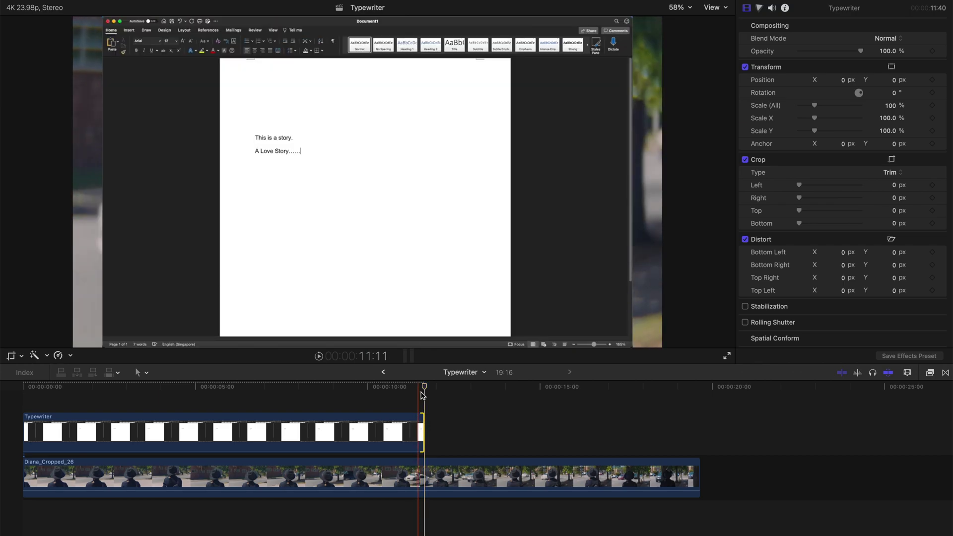
{"action": "left_click_drag", "start_coordinate": [426, 392], "coordinate": [23, 392]}
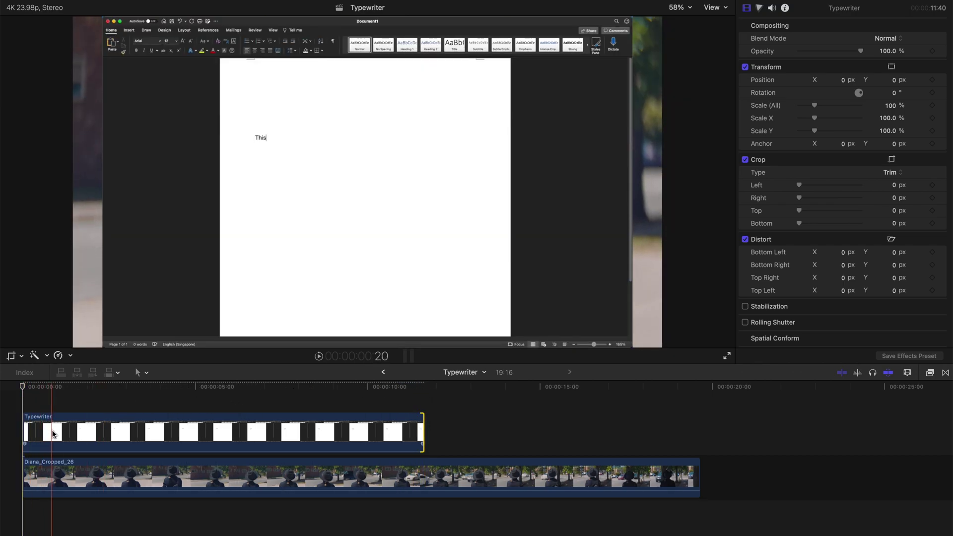
- Set the Typewriter clip's Scale (All) to 217% and its Blend Mode to Linear Burn
{"action": "left_click", "coordinate": [52, 428]}
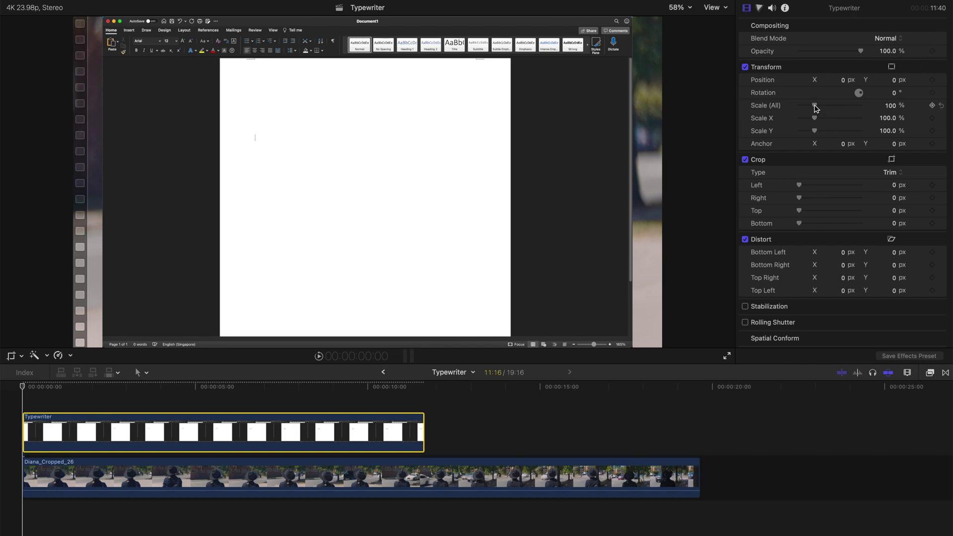
{"action": "left_click_drag", "start_coordinate": [816, 107], "coordinate": [833, 117]}
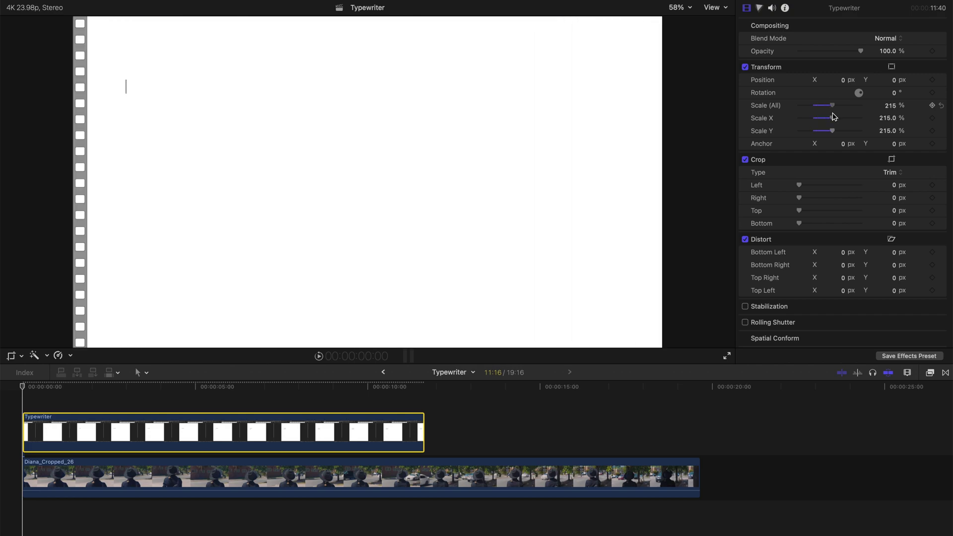
{"action": "left_click_drag", "start_coordinate": [834, 117], "coordinate": [834, 116]}
{"action": "left_click", "coordinate": [893, 42]}
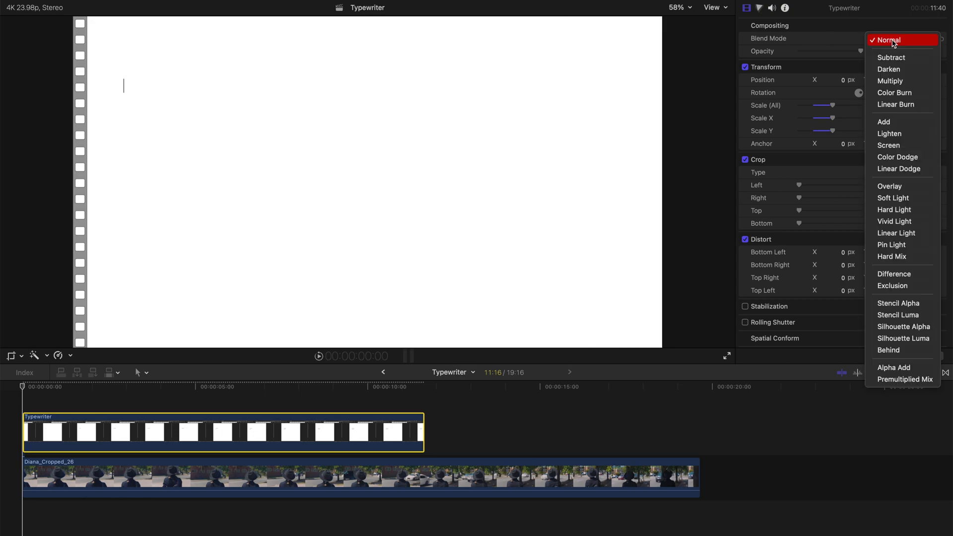
{"action": "left_click", "coordinate": [894, 105]}
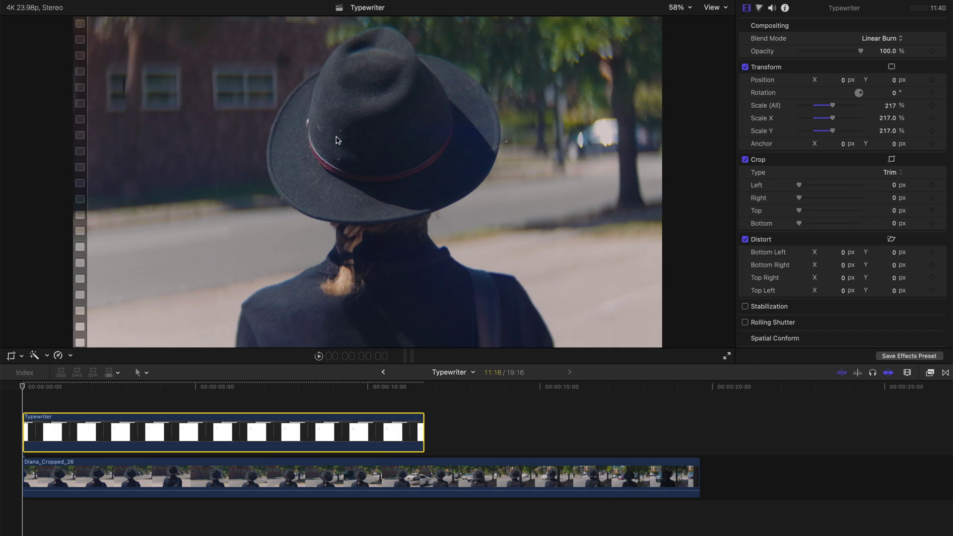
- Position the Typewriter clip at X -68.2 px, Y 197.0 px and play back to check placement
{"action": "left_click", "coordinate": [827, 81]}
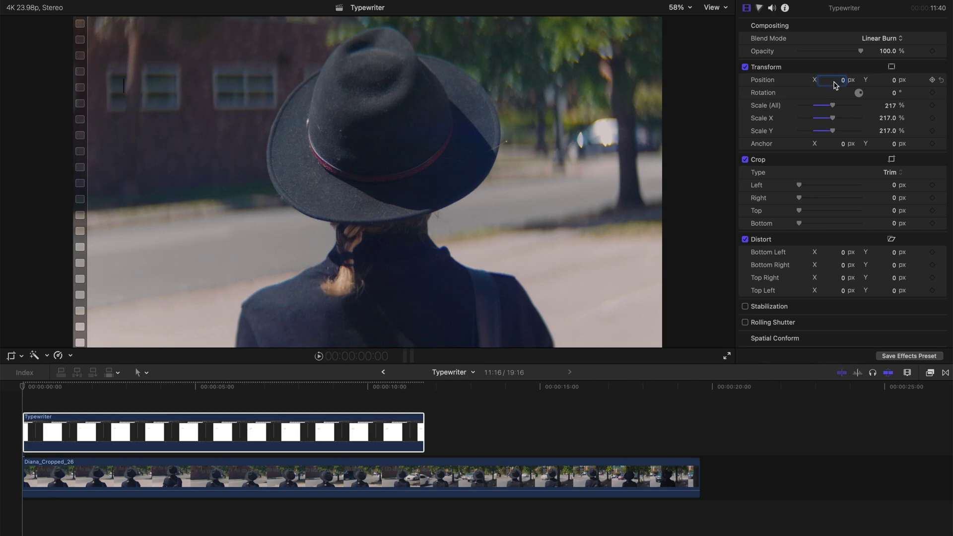
{"action": "type", "text": "-68.2"}
{"action": "left_click", "coordinate": [893, 80]}
{"action": "type", "text": "77.0"}
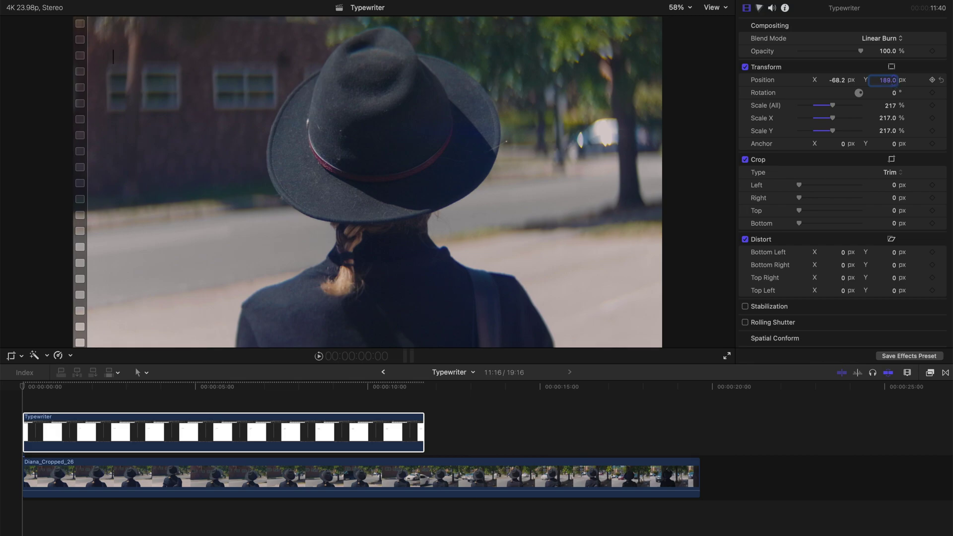
{"action": "type", "text": "197.0"}
{"action": "key", "text": "space"}
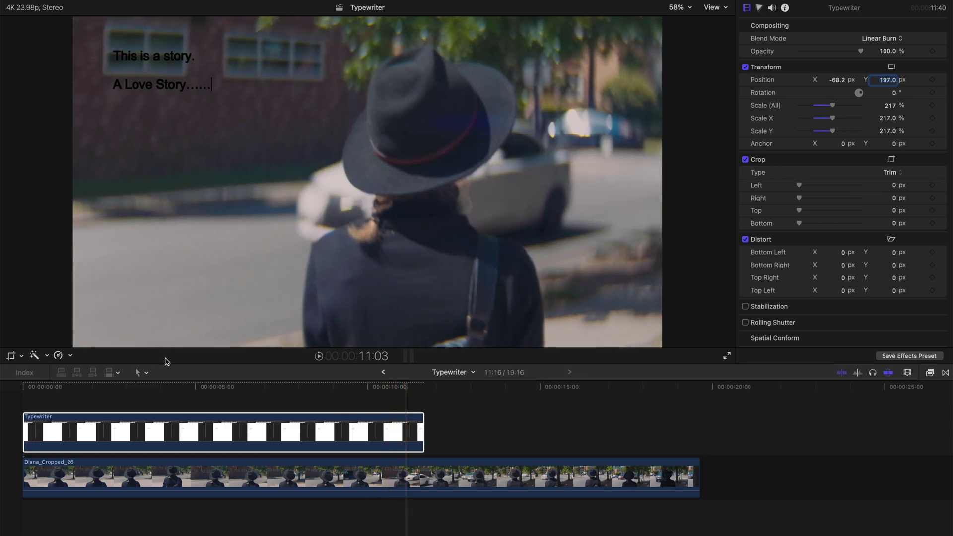
{"action": "key", "text": "Return"}
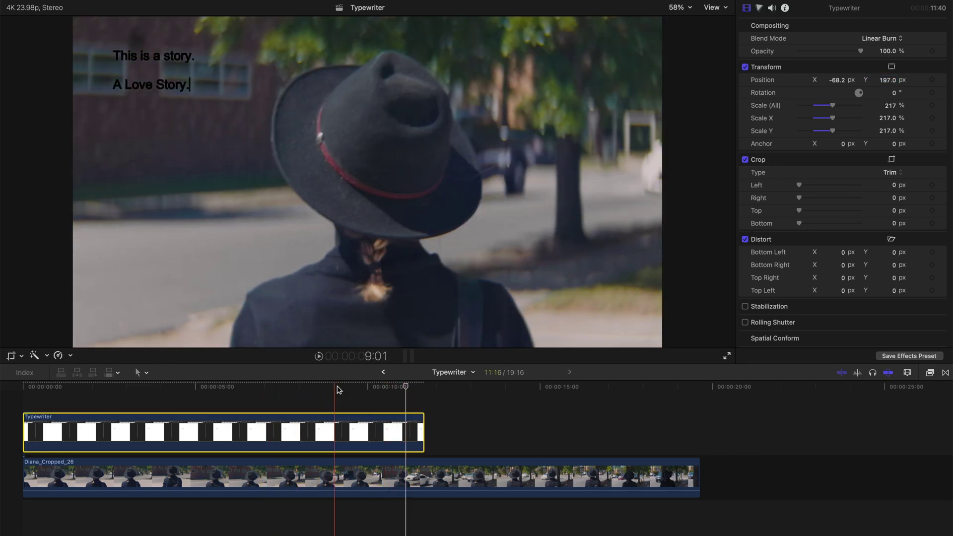
{"action": "left_click_drag", "start_coordinate": [395, 389], "coordinate": [281, 385]}
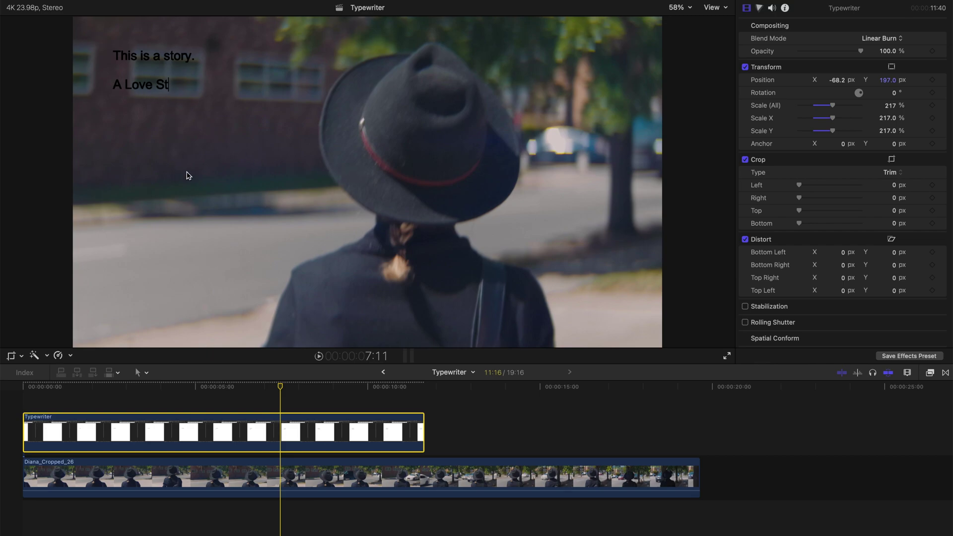
- In Word, give both story lines an outlined text effect
{"action": "key", "text": "super+space"}
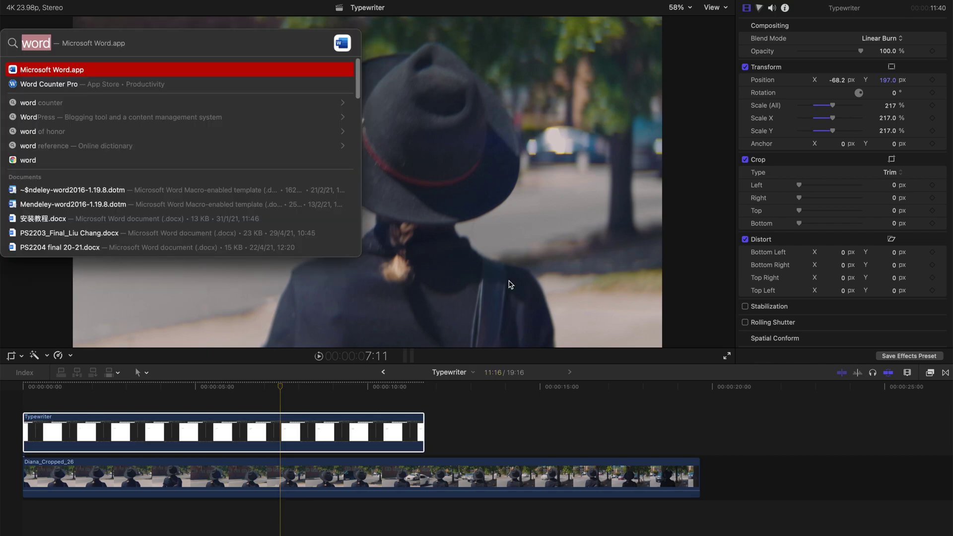
{"action": "key", "text": "Return"}
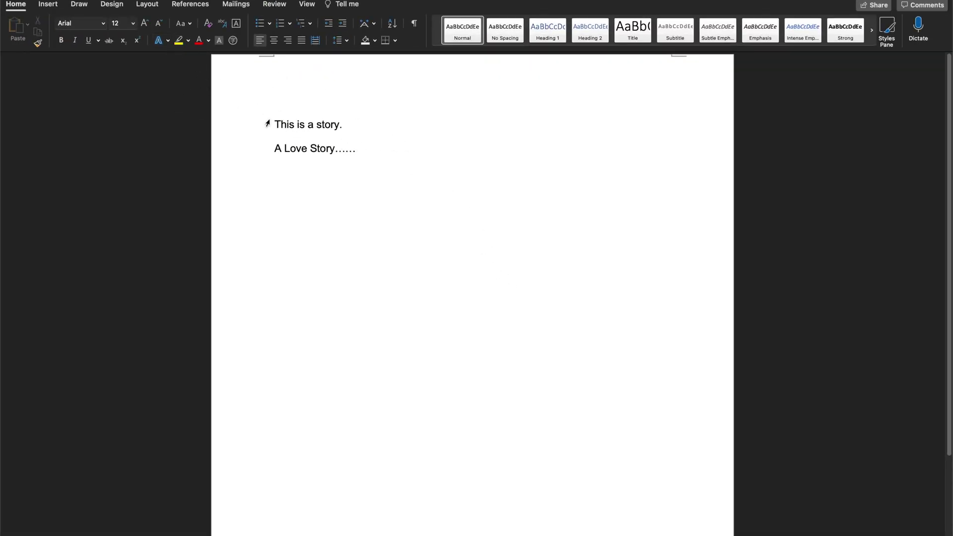
{"action": "left_click_drag", "start_coordinate": [267, 124], "coordinate": [393, 170]}
{"action": "left_click", "coordinate": [169, 41]}
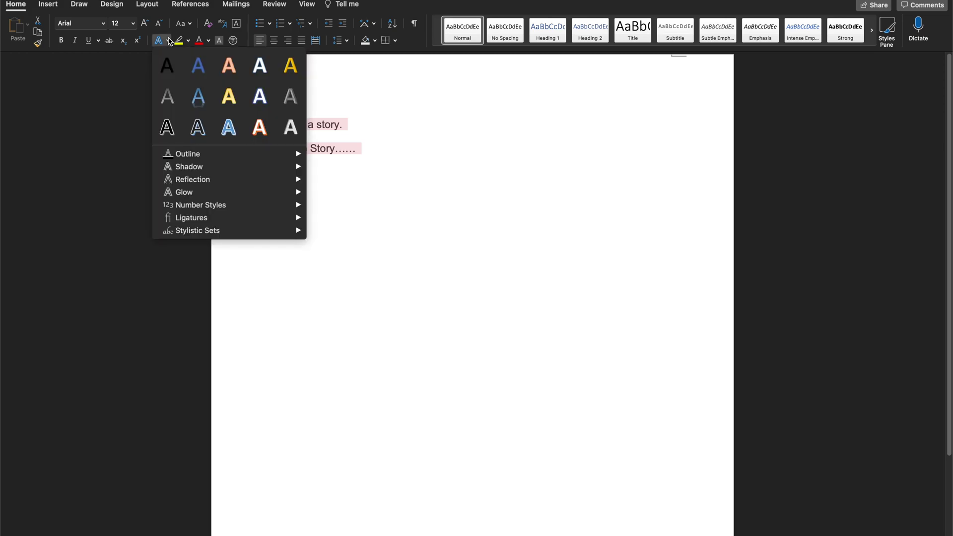
{"action": "left_click", "coordinate": [198, 127]}
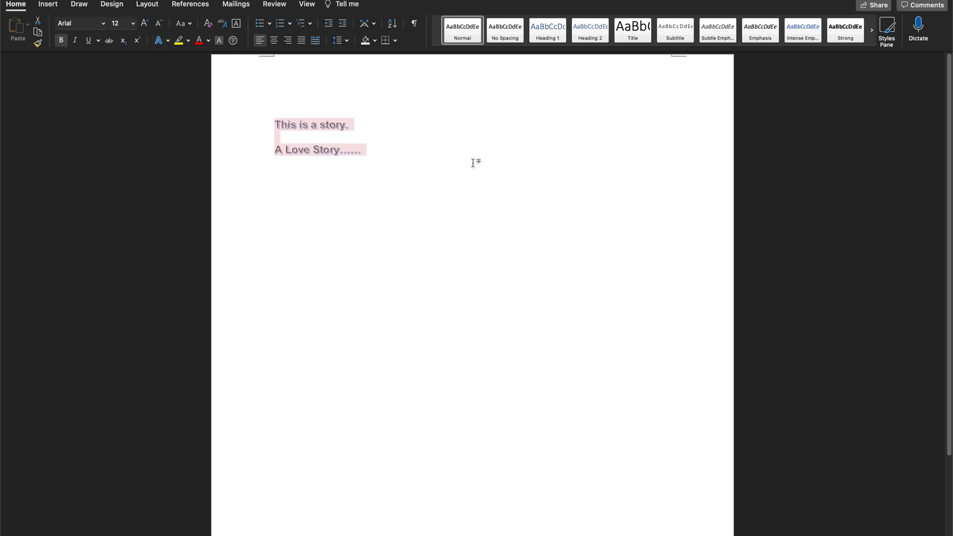
{"action": "left_click", "coordinate": [473, 162]}
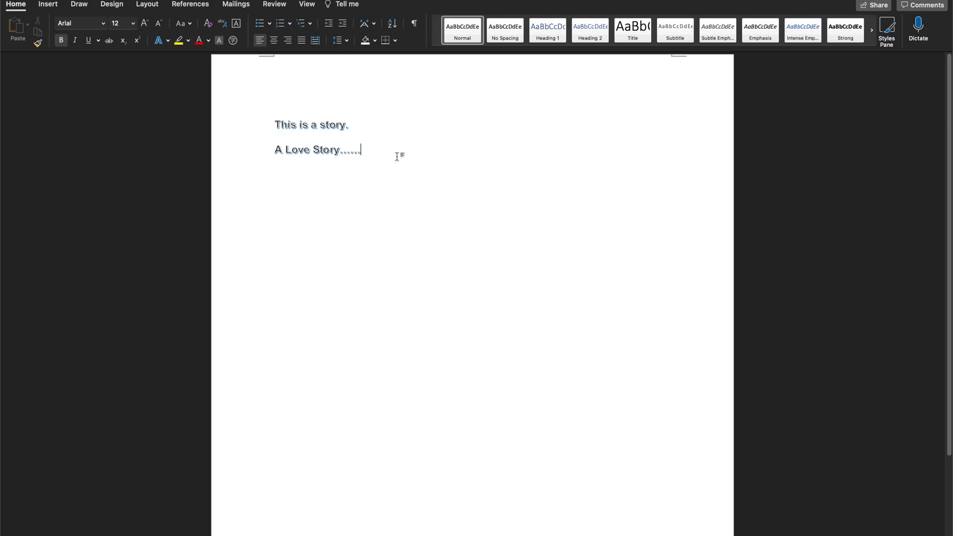
- Capture a screenshot of the two outlined text lines
{"action": "key", "text": "super+shift+5"}
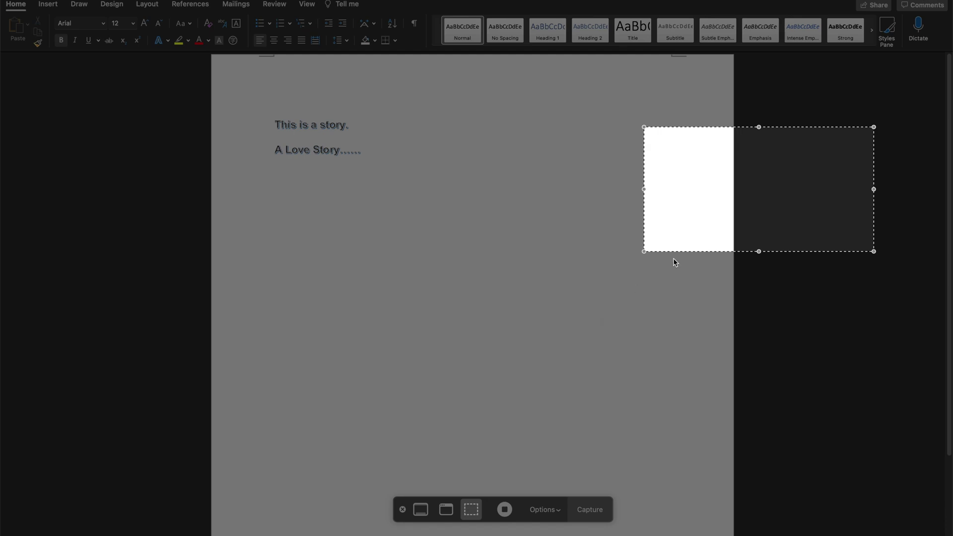
{"action": "left_click_drag", "start_coordinate": [696, 196], "coordinate": [281, 155]}
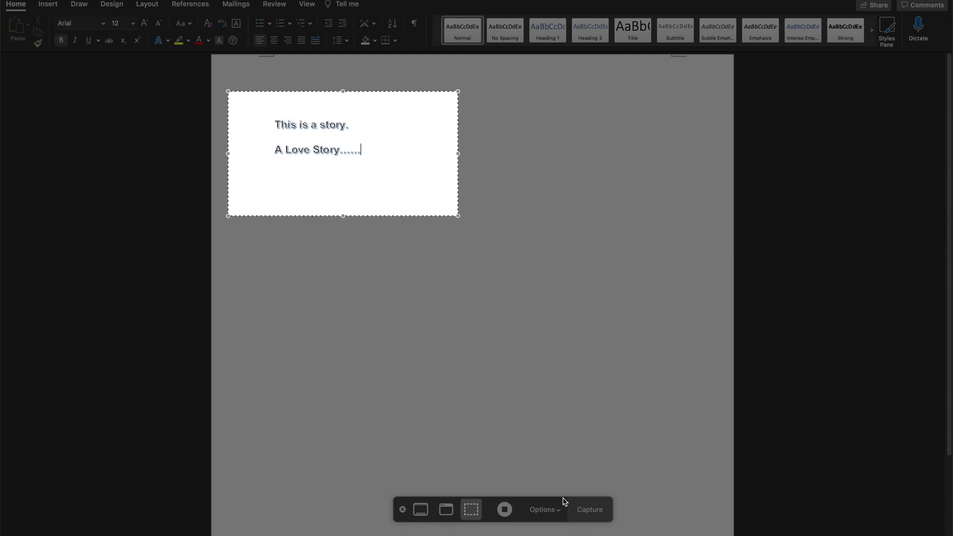
{"action": "left_click", "coordinate": [597, 511]}
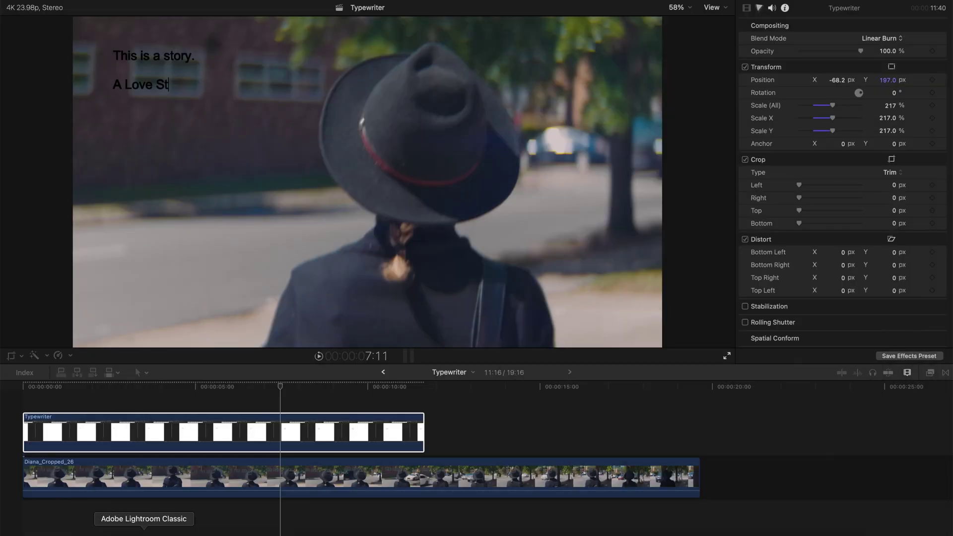
- Add the text screenshot to the timeline above the footage
{"action": "left_click", "coordinate": [116, 530]}
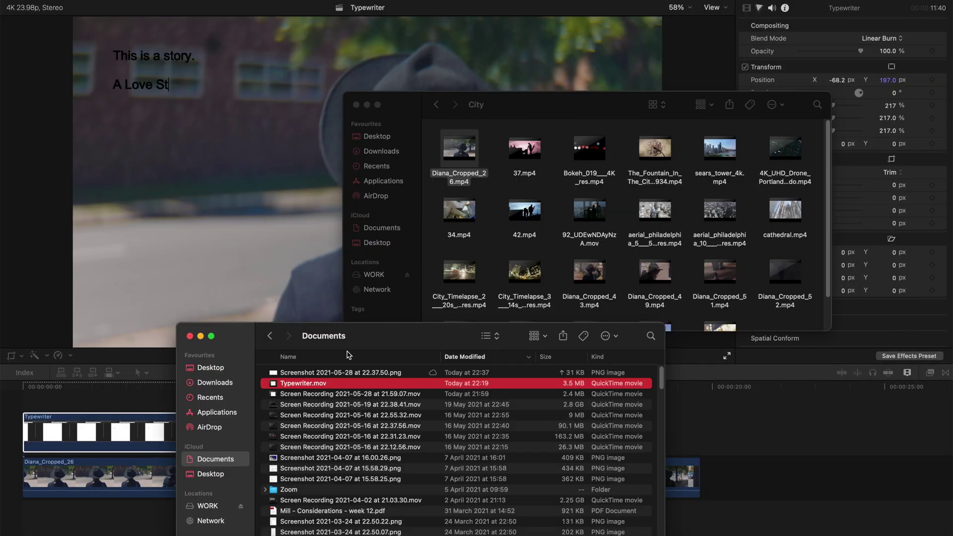
{"action": "left_click_drag", "start_coordinate": [337, 373], "coordinate": [460, 420]}
{"action": "left_click", "coordinate": [460, 394]}
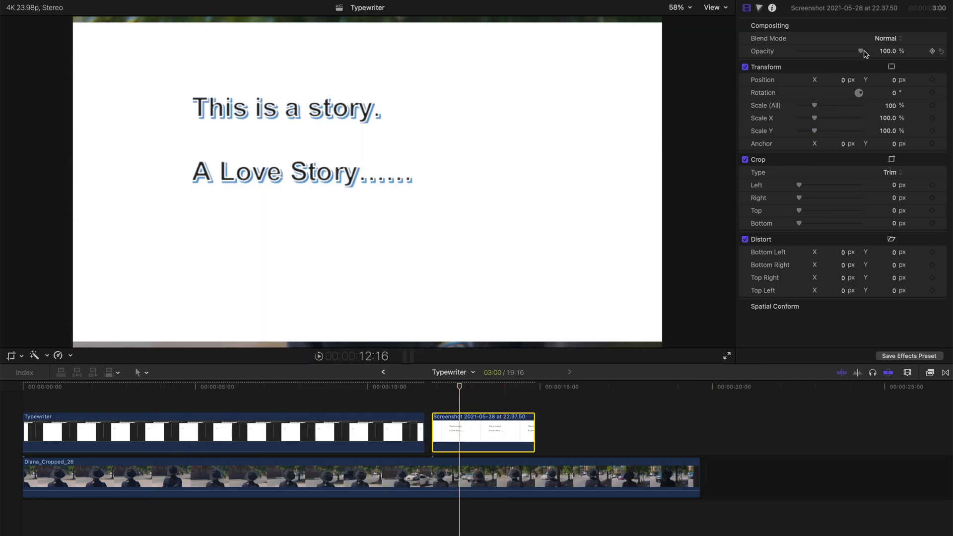
- Blend the screenshot with Linear Burn and move it toward the upper left, to -696.7, 273.0 px
{"action": "left_click", "coordinate": [883, 39]}
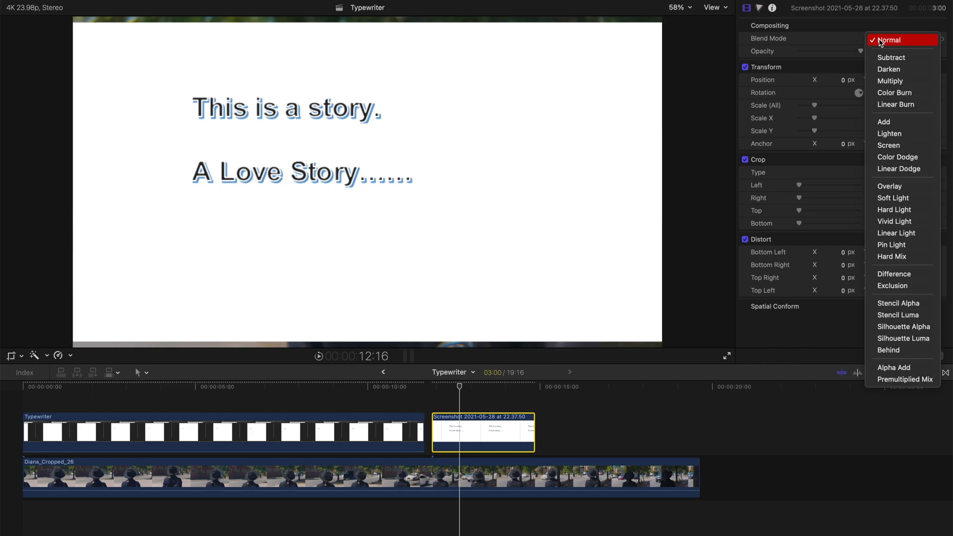
{"action": "left_click", "coordinate": [903, 105]}
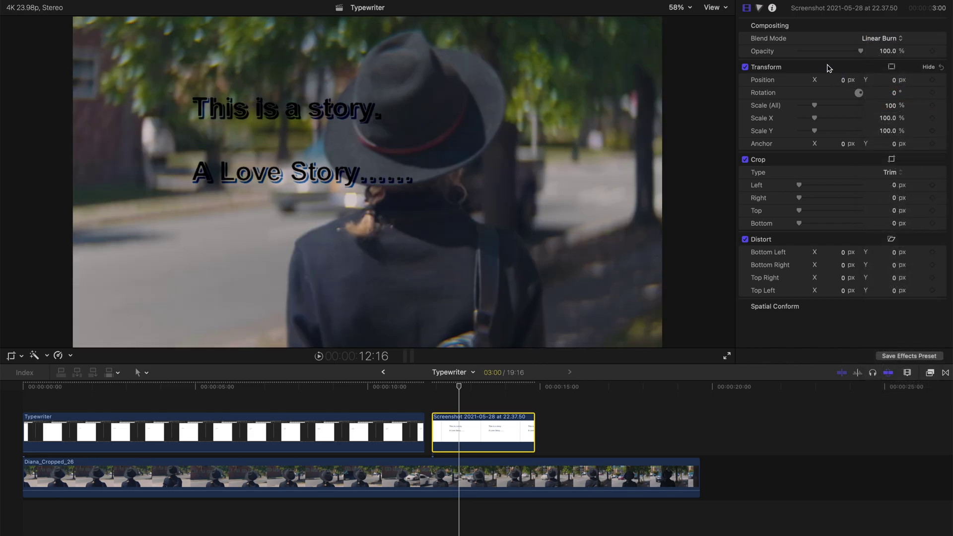
{"action": "left_click_drag", "start_coordinate": [843, 80], "coordinate": [760, 80]}
{"action": "left_click_drag", "start_coordinate": [894, 82], "coordinate": [921, 82]}
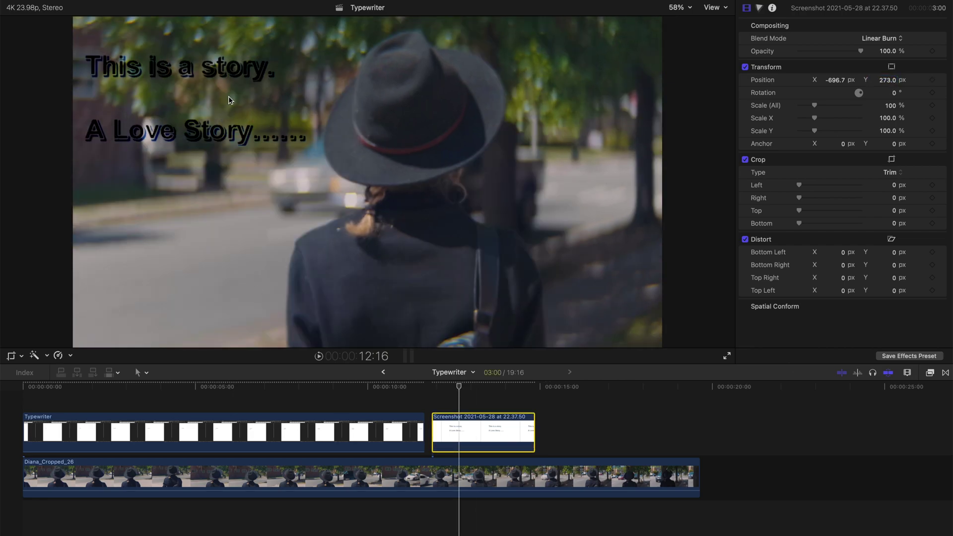
{"action": "mouse_move", "coordinate": [459, 385]}
{"action": "left_mouse_down"}
{"action": "mouse_move", "coordinate": [388, 389]}
{"action": "mouse_move", "coordinate": [456, 386]}
{"action": "left_mouse_up"}
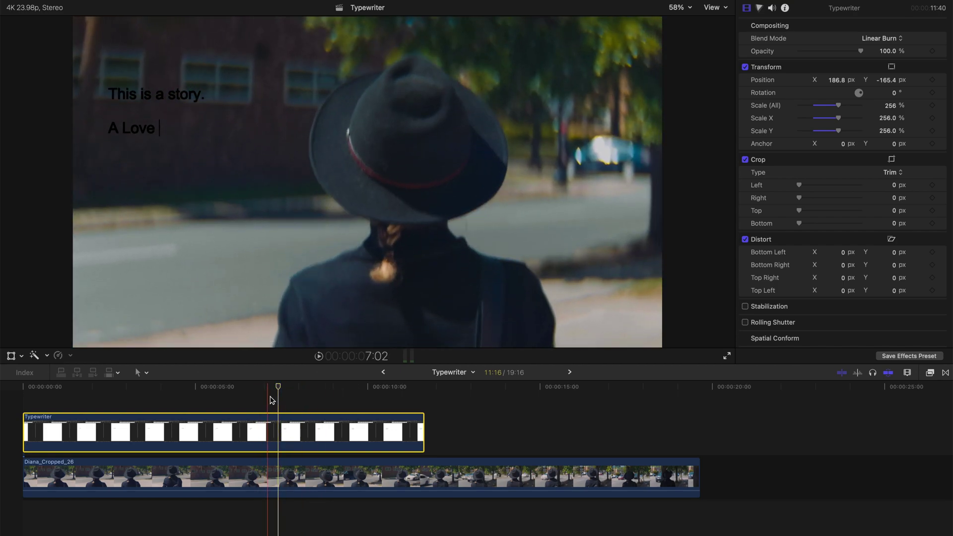
- Set the Typewriter clip's Blend Mode back to Normal and show the Effects browser
{"action": "left_click", "coordinate": [894, 38]}
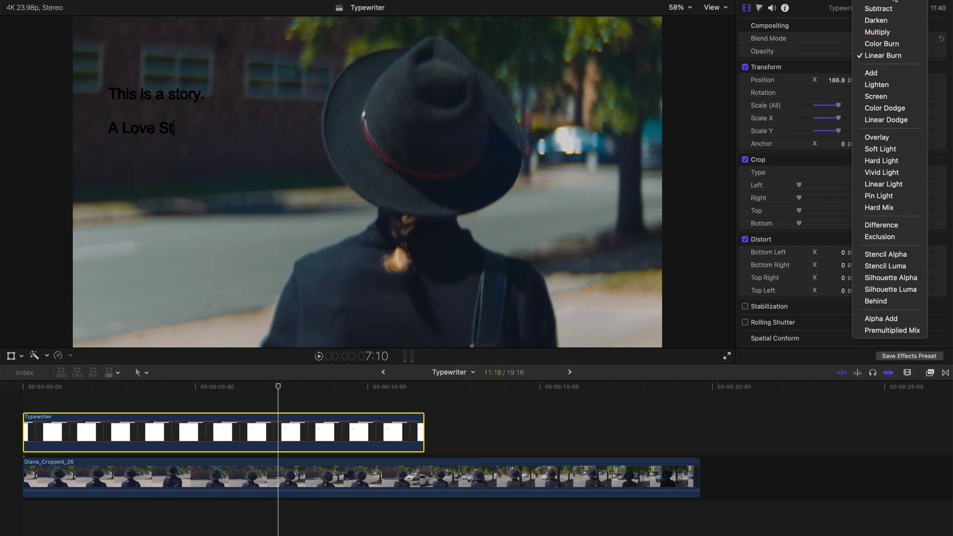
{"action": "left_click", "coordinate": [886, 8]}
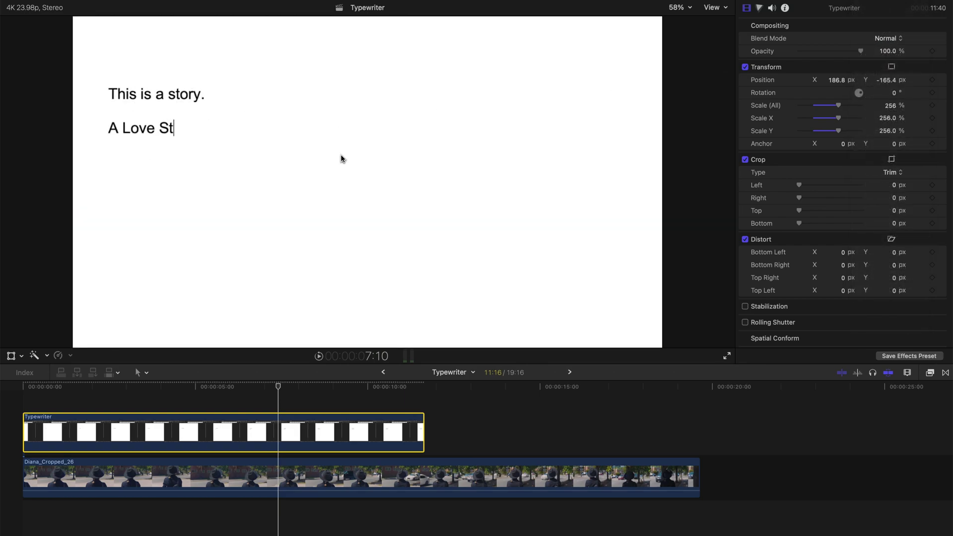
{"action": "left_click", "coordinate": [932, 373]}
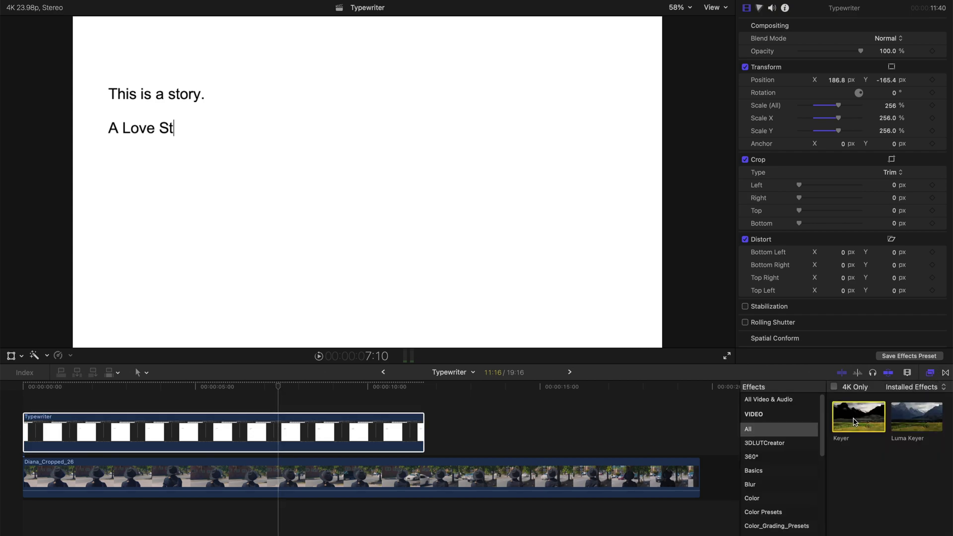
- Apply a Keyer to the Typewriter clip and sample its white background
{"action": "left_click_drag", "start_coordinate": [854, 421], "coordinate": [365, 426]}
{"action": "left_click", "coordinate": [932, 373]}
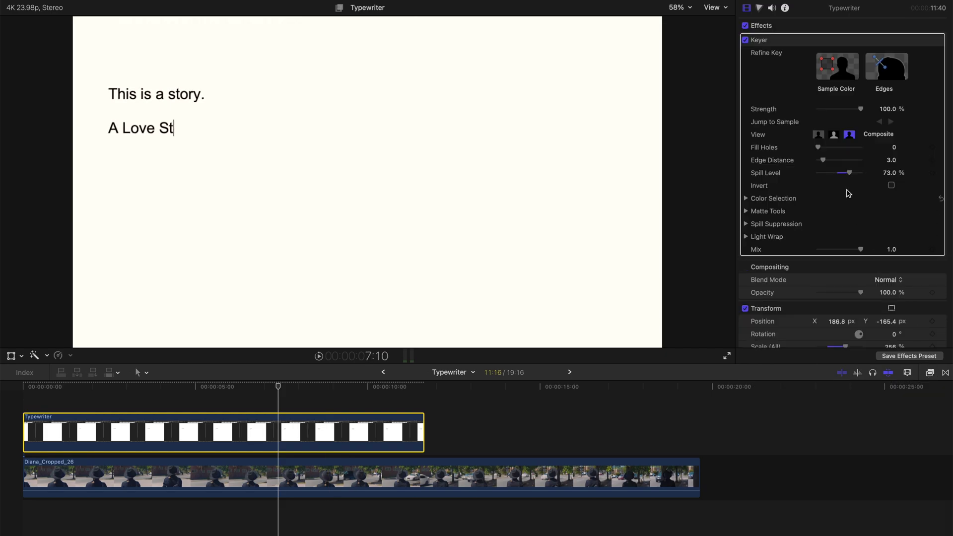
{"action": "left_click", "coordinate": [838, 80]}
{"action": "left_click_drag", "start_coordinate": [293, 118], "coordinate": [377, 137]}
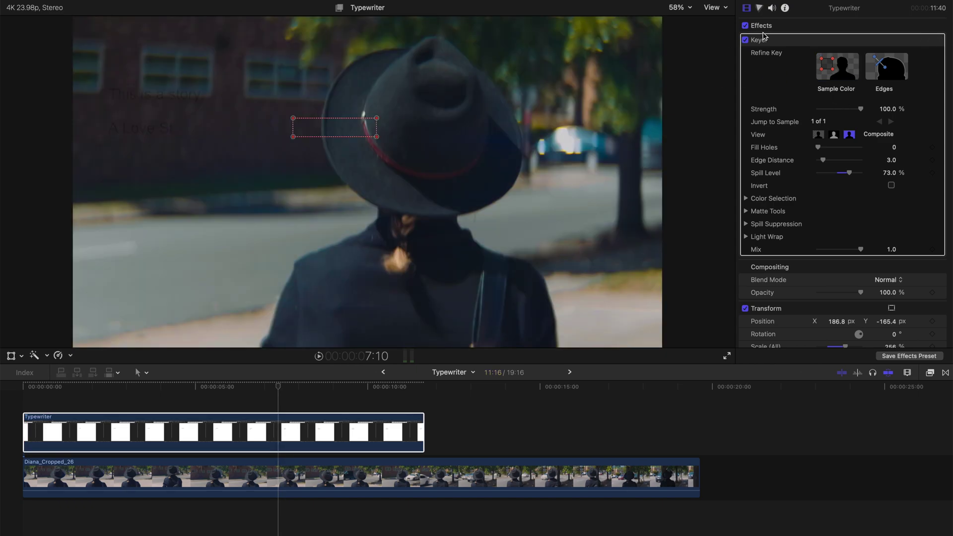
- Adjust the Keyer's Luma range under Color Selection so the dark text reads clearly
{"action": "left_click", "coordinate": [747, 199]}
{"action": "scroll", "coordinate": [815, 239], "scroll_direction": "down", "scroll_amount": 3}
{"action": "left_click_drag", "start_coordinate": [815, 253], "coordinate": [835, 258]}
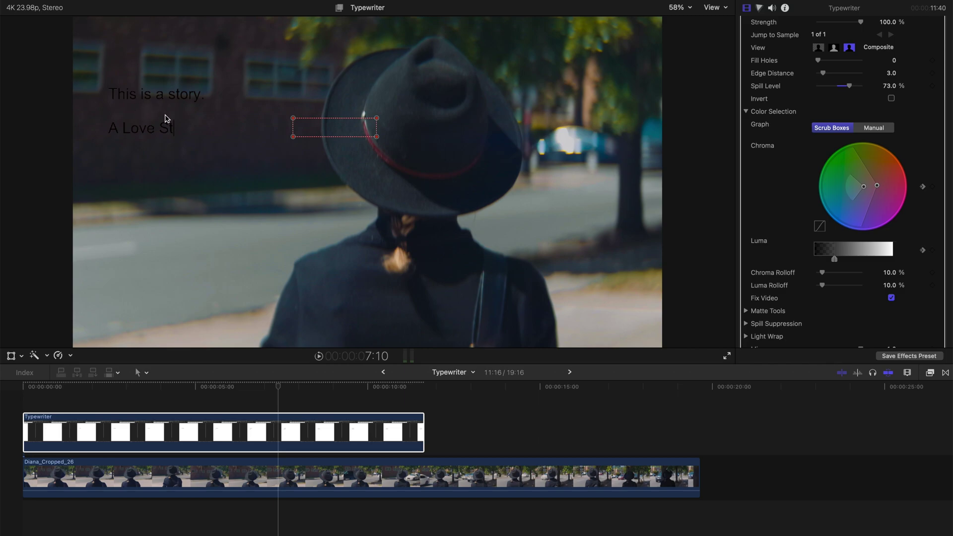
{"action": "scroll", "coordinate": [793, 68], "scroll_direction": "up", "scroll_amount": 3}
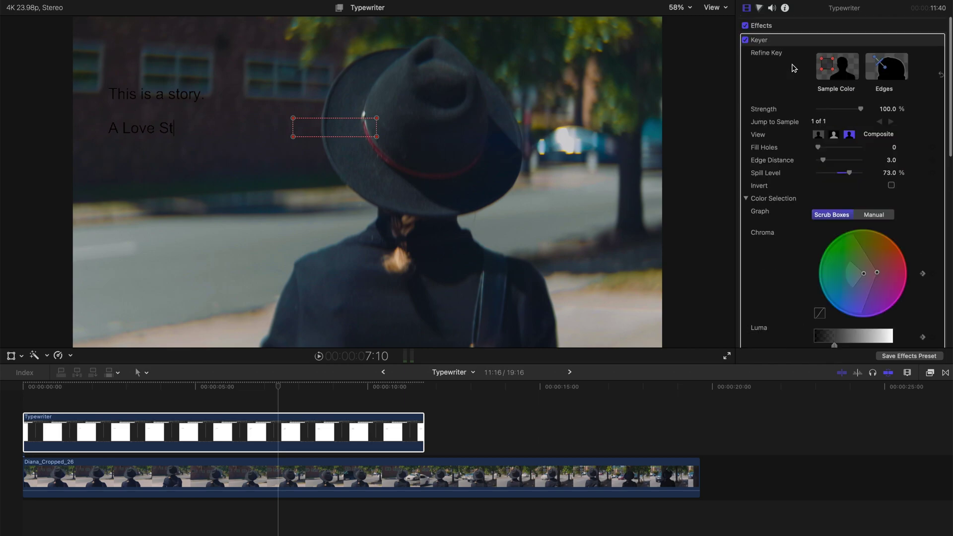
- Try yellow-green and cyan-green Color Board tints on the title, then reset them
{"action": "left_click", "coordinate": [760, 8]}
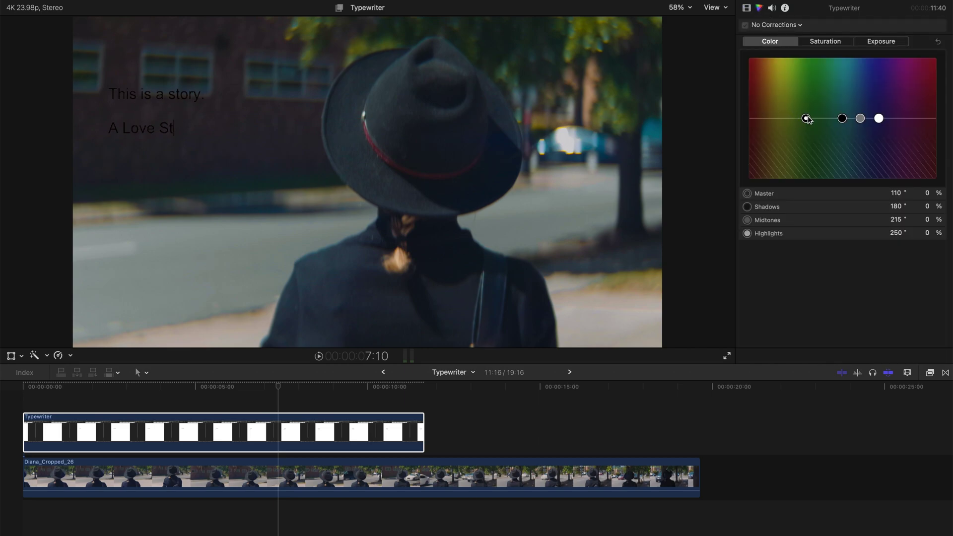
{"action": "left_click_drag", "start_coordinate": [807, 118], "coordinate": [787, 87]}
{"action": "left_click_drag", "start_coordinate": [842, 118], "coordinate": [812, 72]}
{"action": "left_click_drag", "start_coordinate": [879, 119], "coordinate": [880, 88]}
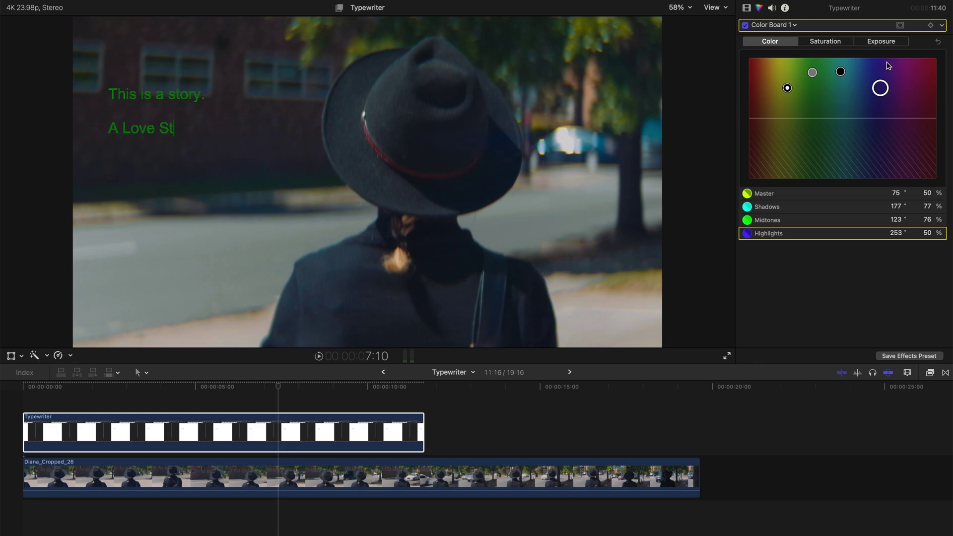
{"action": "left_click", "coordinate": [938, 43]}
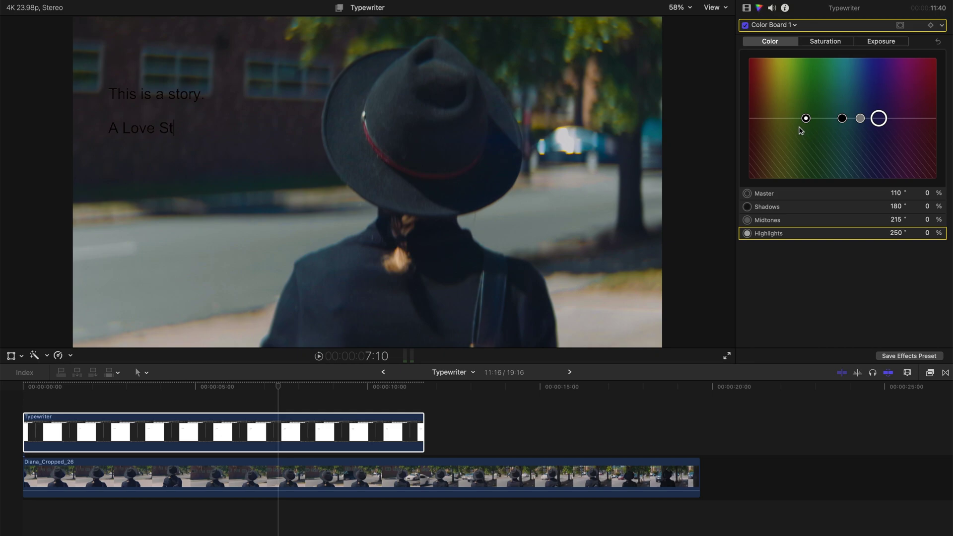
{"action": "left_click_drag", "start_coordinate": [806, 118], "coordinate": [795, 64]}
{"action": "left_click_drag", "start_coordinate": [842, 118], "coordinate": [830, 58]}
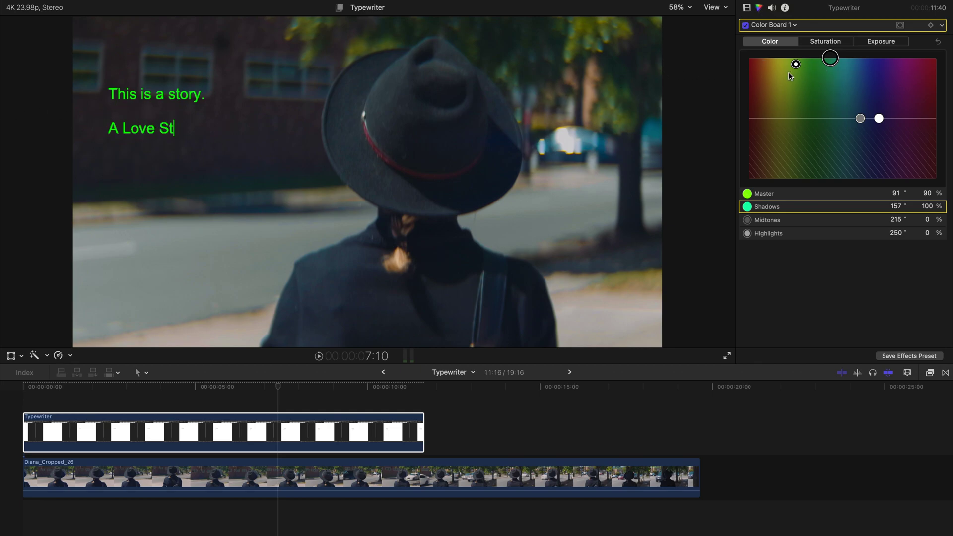
{"action": "left_click", "coordinate": [938, 42]}
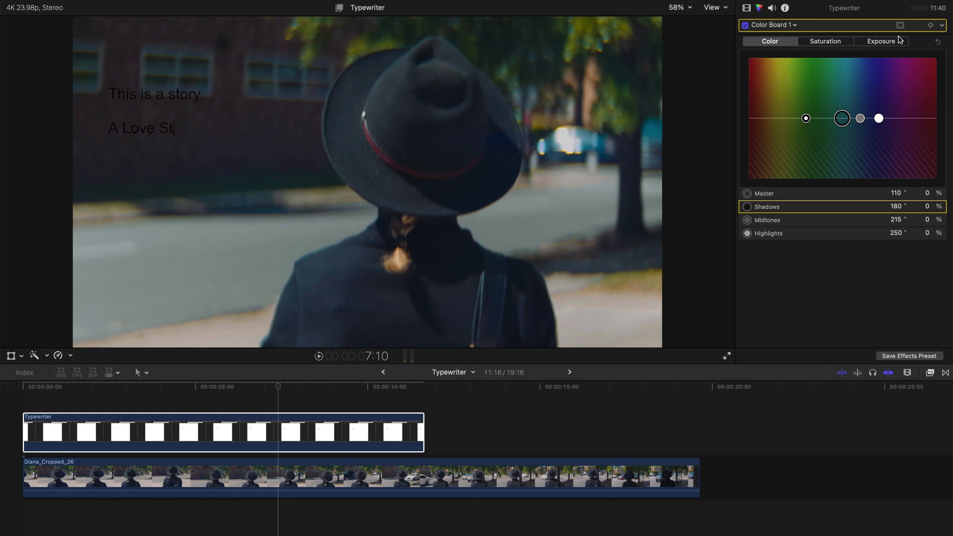
- Raise Master exposure to 100% to turn the text white, then play from the start
{"action": "left_click", "coordinate": [902, 43]}
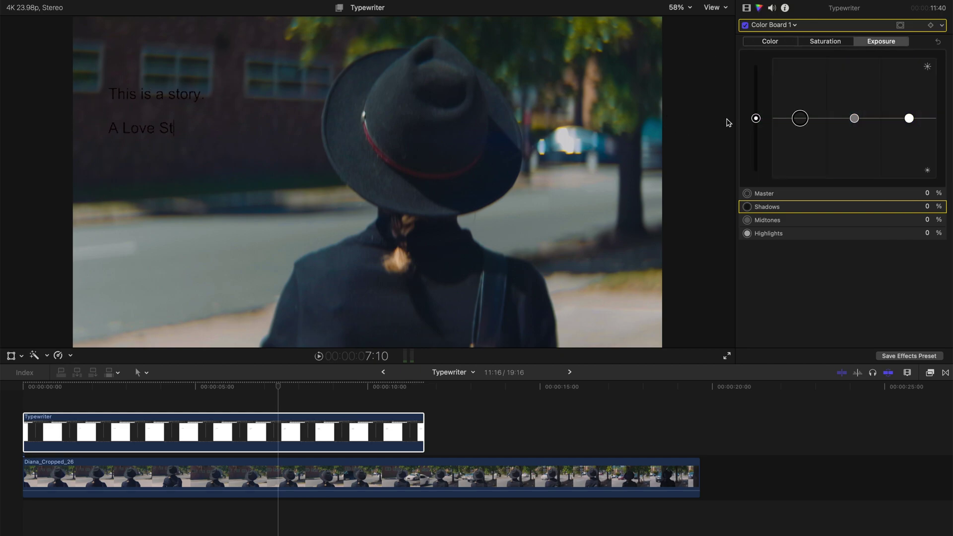
{"action": "left_click_drag", "start_coordinate": [756, 119], "coordinate": [756, 57]}
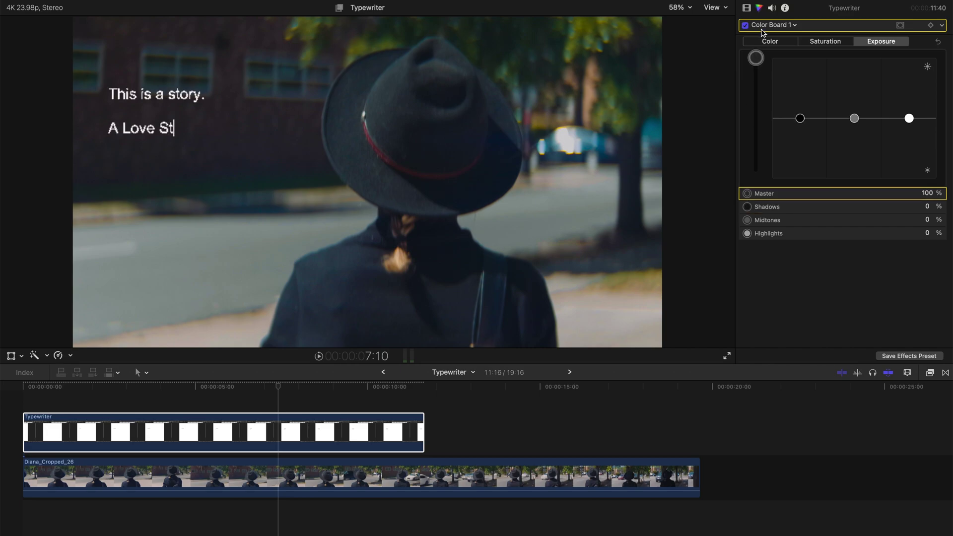
{"action": "left_click", "coordinate": [20, 391]}
{"action": "key", "text": "space"}
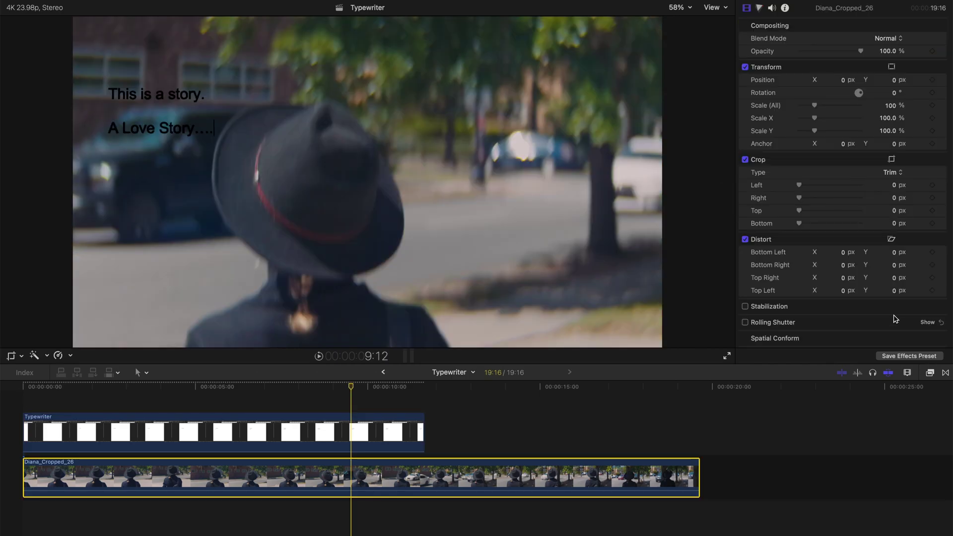
- Apply a Custom LUT to Diana_Cropped_26 and choose the BBF.1 LUT
{"action": "left_click", "coordinate": [930, 374]}
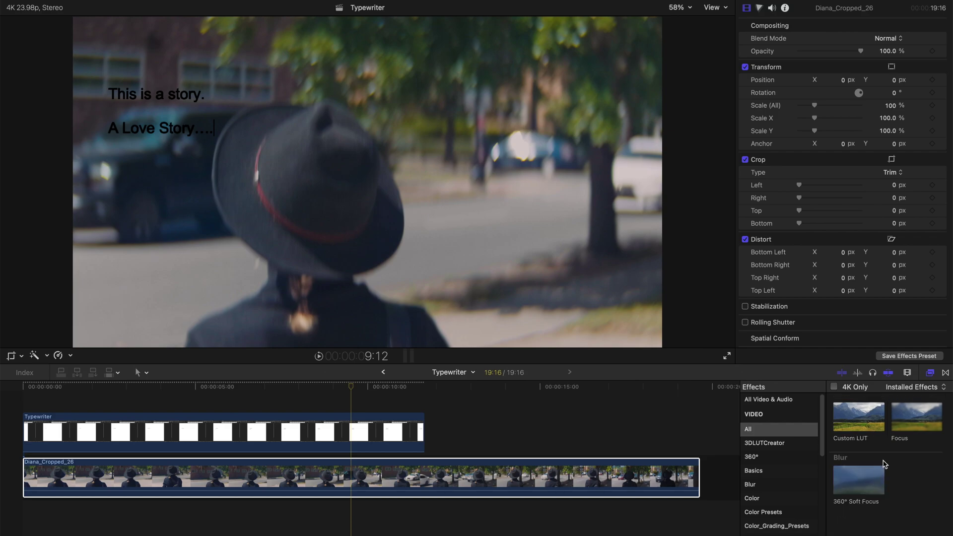
{"action": "left_click_drag", "start_coordinate": [860, 421], "coordinate": [434, 477]}
{"action": "left_click", "coordinate": [931, 373]}
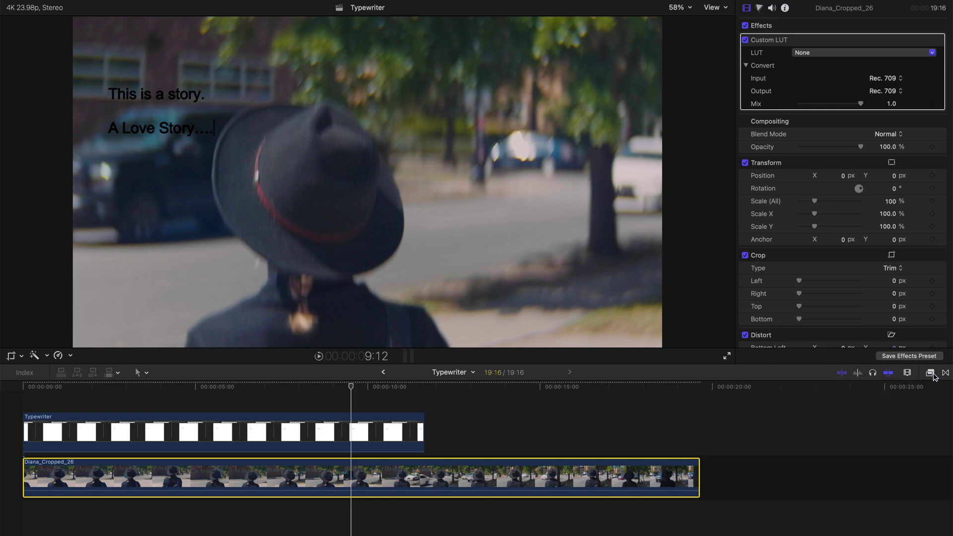
{"action": "left_click", "coordinate": [824, 58]}
{"action": "mouse_move", "coordinate": [815, 95]}
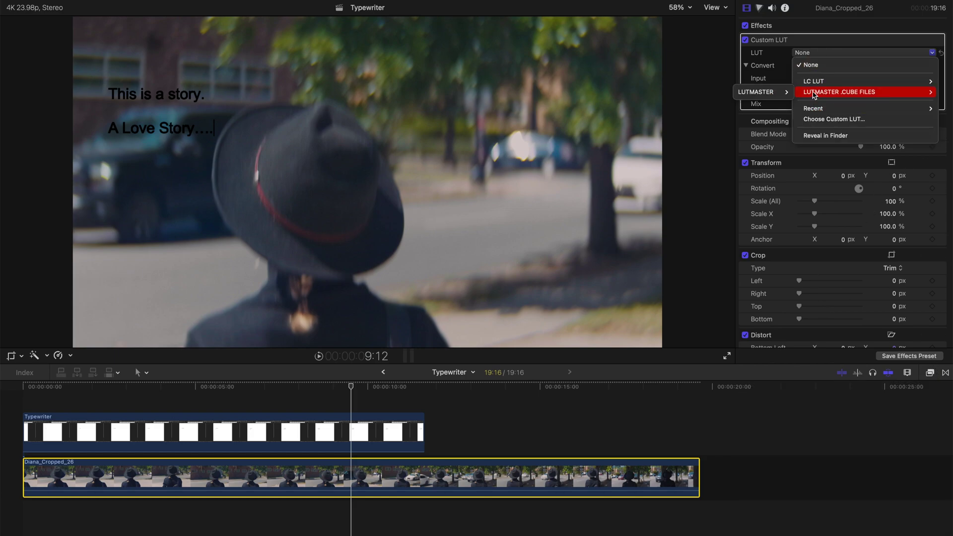
{"action": "mouse_move", "coordinate": [767, 95]}
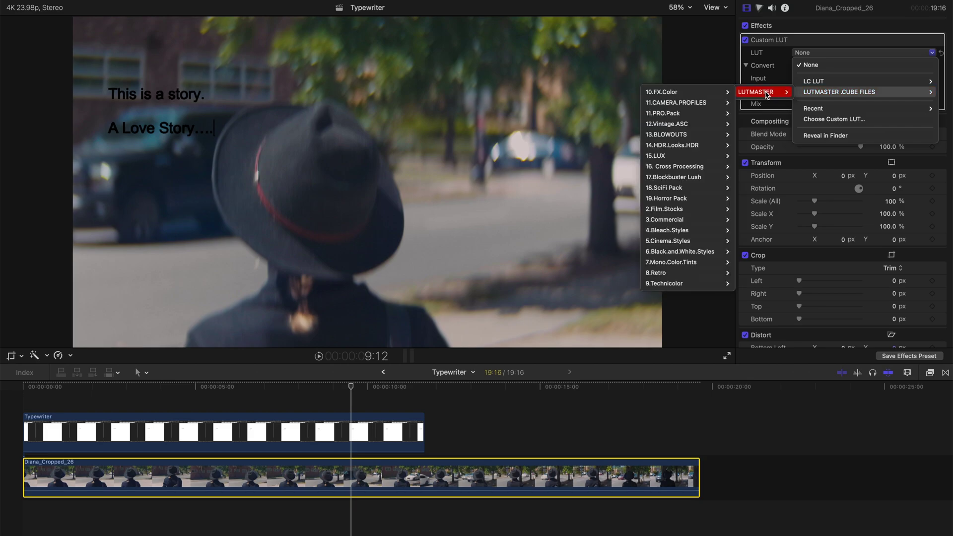
{"action": "mouse_move", "coordinate": [731, 94]}
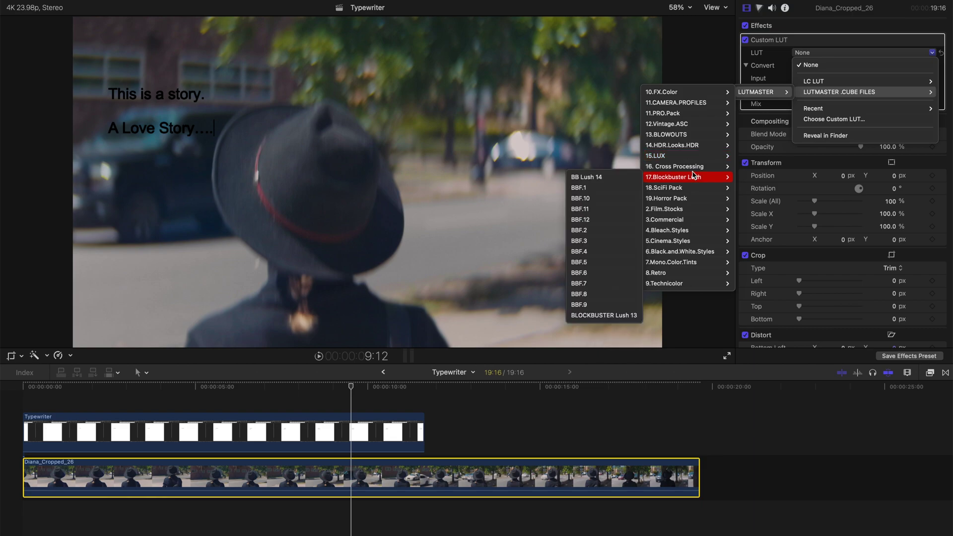
{"action": "mouse_move", "coordinate": [694, 158]}
{"action": "mouse_move", "coordinate": [680, 177]}
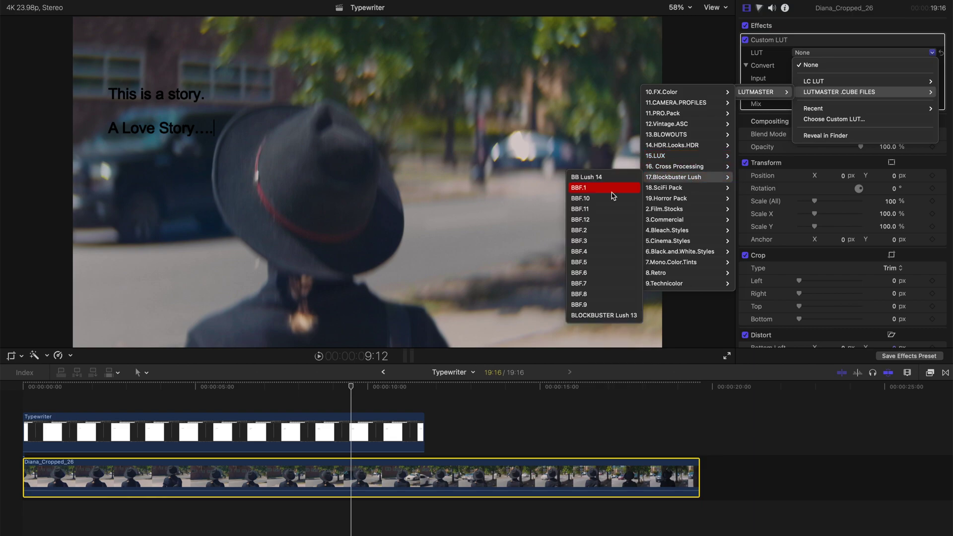
{"action": "left_click", "coordinate": [614, 196]}
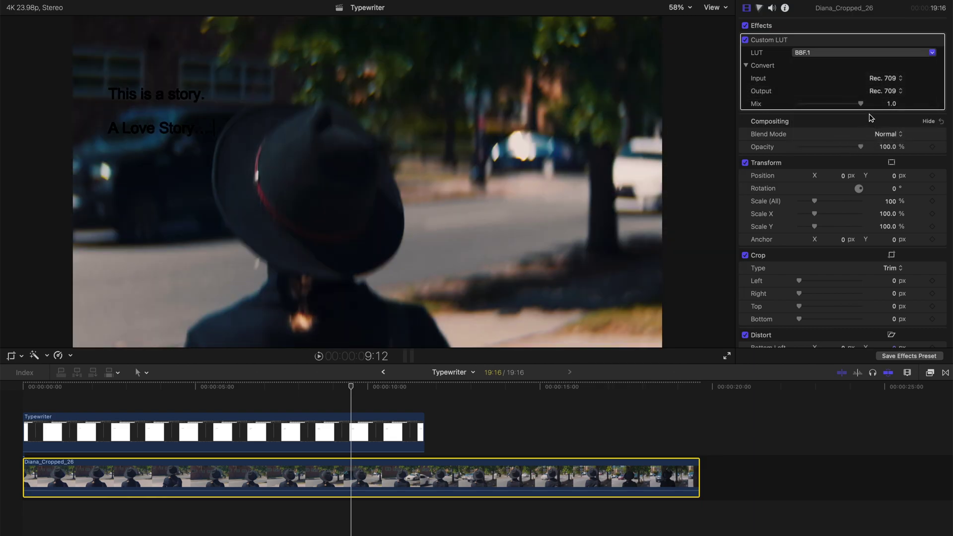
- Lower the LUT mix and set both input and output colour spaces to Rec. 2020
{"action": "left_click_drag", "start_coordinate": [858, 104], "coordinate": [804, 104]}
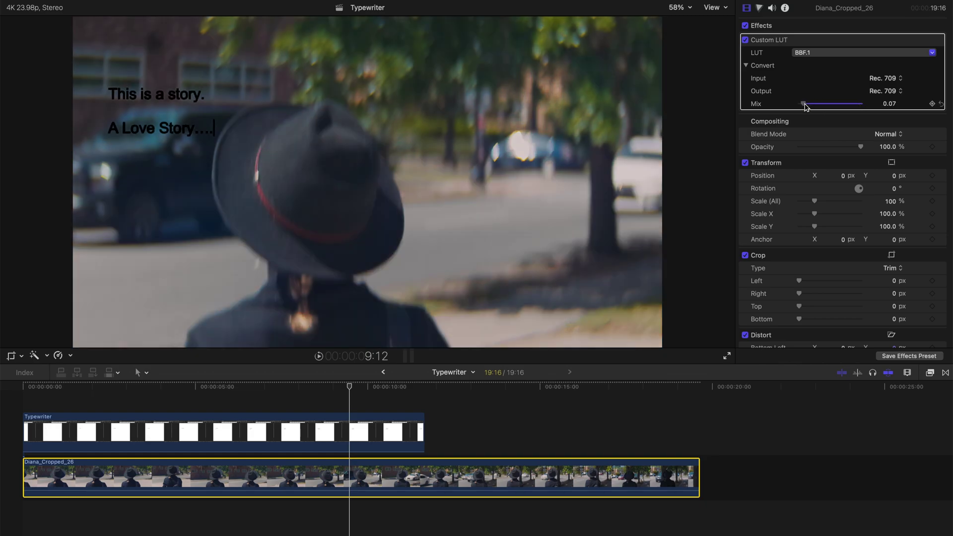
{"action": "left_click", "coordinate": [883, 79]}
{"action": "left_click", "coordinate": [886, 91]}
{"action": "left_click", "coordinate": [882, 92]}
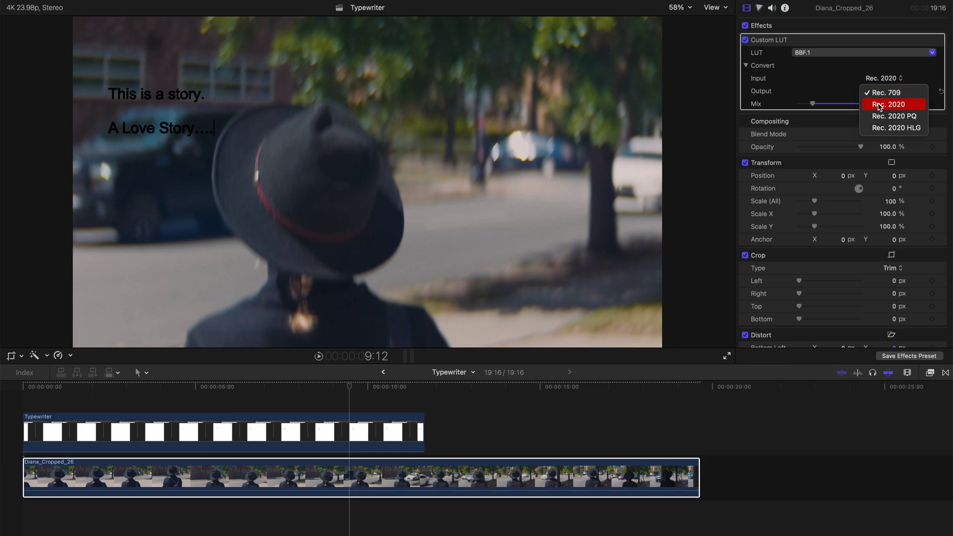
{"action": "left_click", "coordinate": [889, 104]}
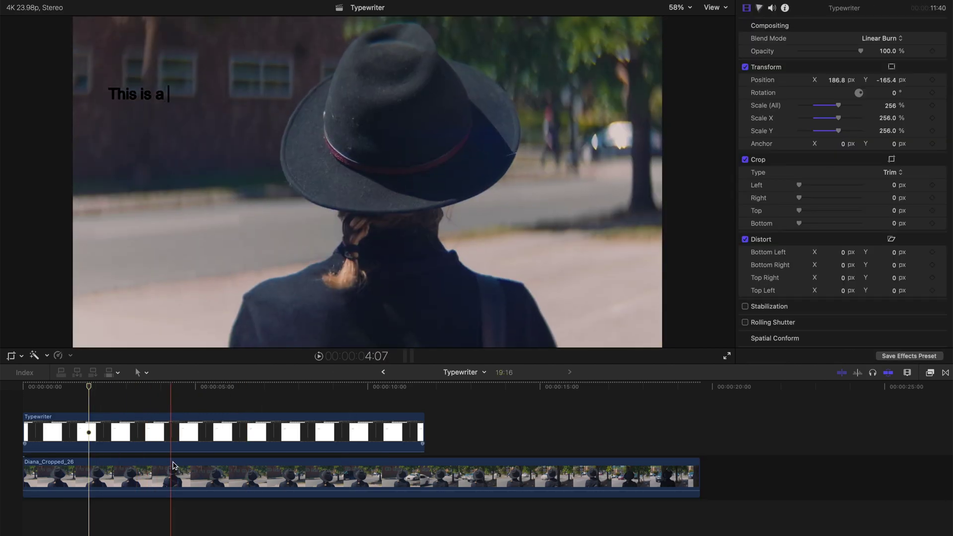
- Swap the footage's LUT to LUTMASTER's BBF.10 with Rec. 2020 input and output
{"action": "left_click", "coordinate": [173, 474]}
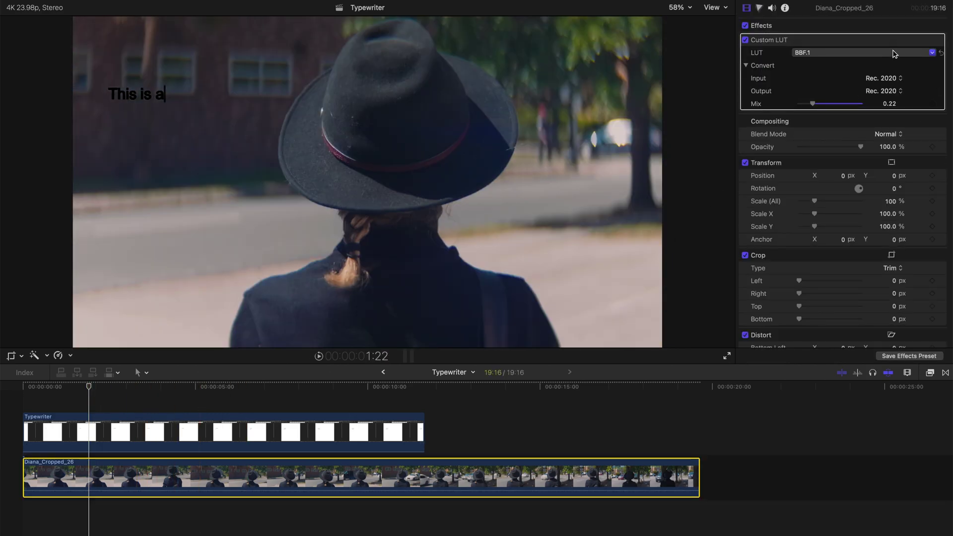
{"action": "left_click", "coordinate": [882, 53]}
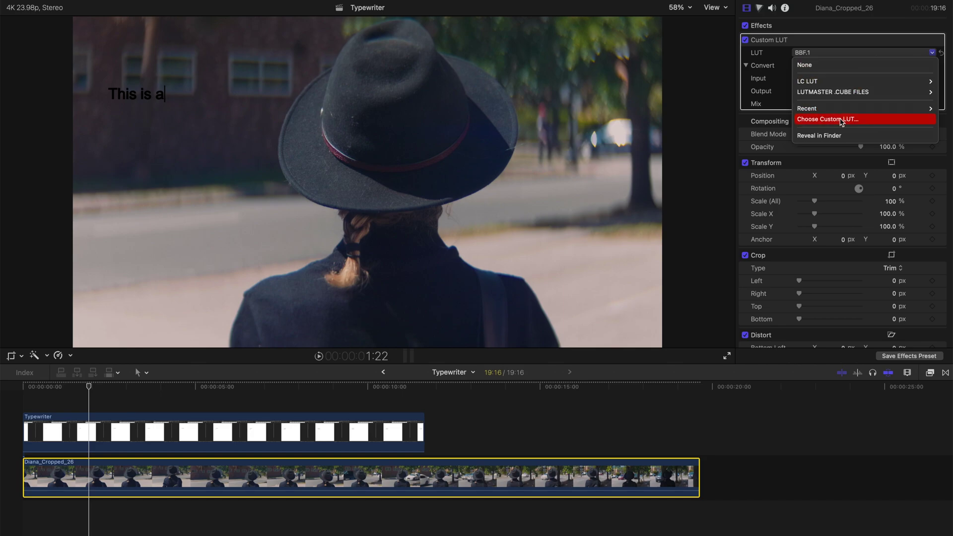
{"action": "mouse_move", "coordinate": [822, 95]}
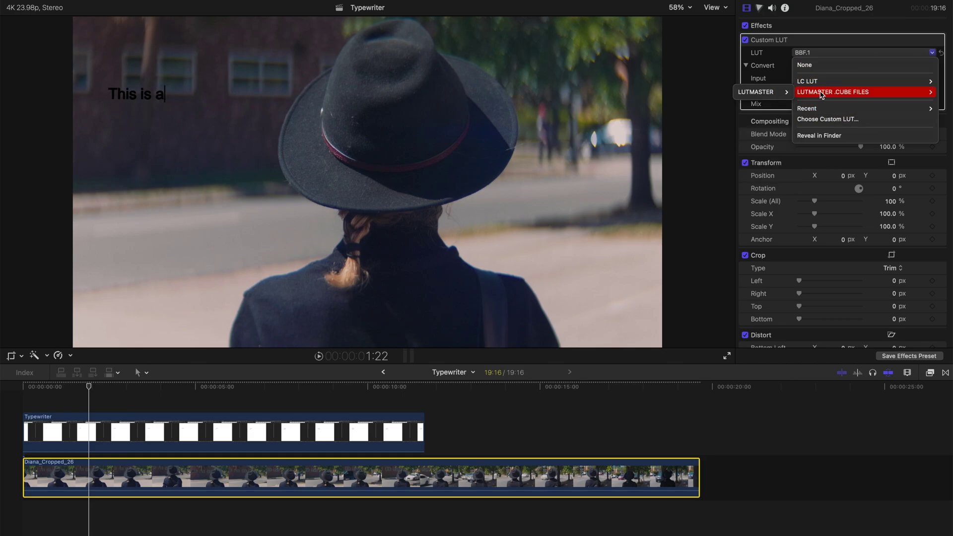
{"action": "mouse_move", "coordinate": [765, 93]}
{"action": "mouse_move", "coordinate": [662, 222]}
{"action": "mouse_move", "coordinate": [673, 177]}
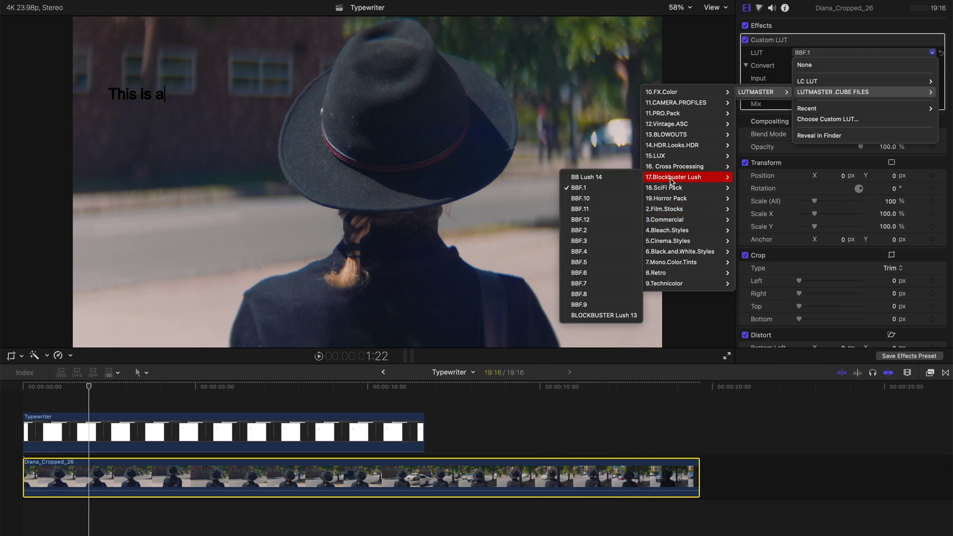
{"action": "left_click", "coordinate": [606, 199]}
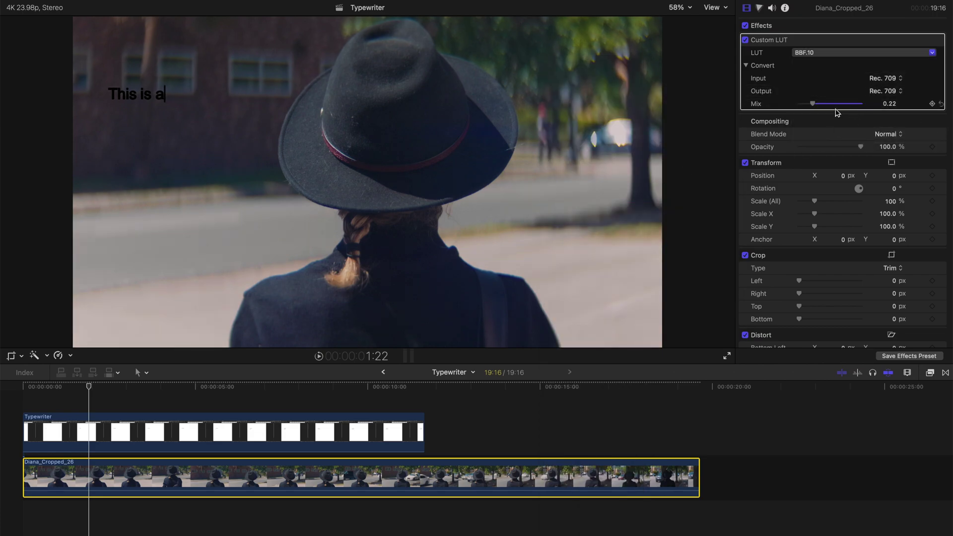
{"action": "left_click", "coordinate": [883, 78]}
{"action": "left_click", "coordinate": [889, 88]}
{"action": "left_click", "coordinate": [883, 91]}
{"action": "left_click", "coordinate": [889, 103]}
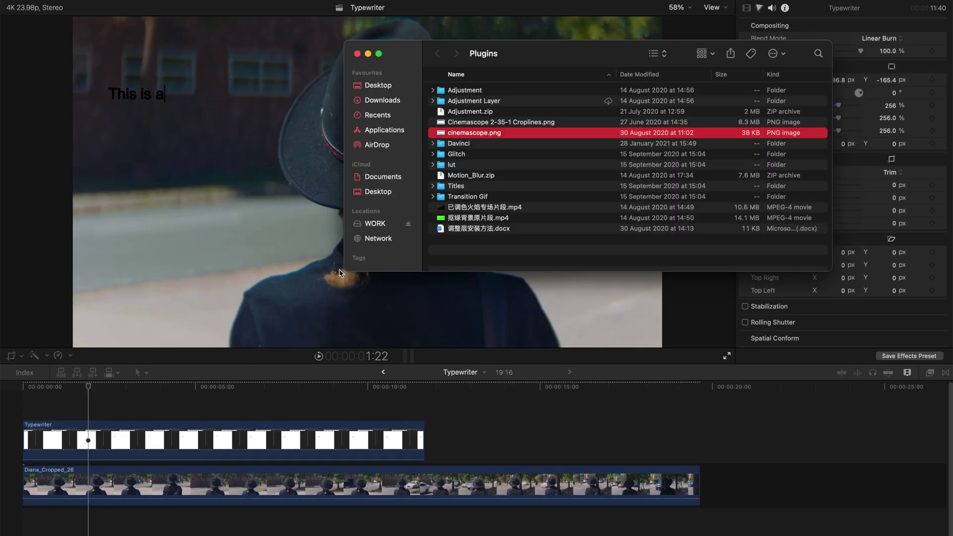
- Place cinemascope.png on the top lane at 0:00, stretch it to about 19:16, and preview
{"action": "left_click_drag", "start_coordinate": [492, 138], "coordinate": [31, 403]}
{"action": "left_click", "coordinate": [122, 424]}
{"action": "left_click_drag", "start_coordinate": [122, 423], "coordinate": [696, 421]}
{"action": "left_click", "coordinate": [23, 388]}
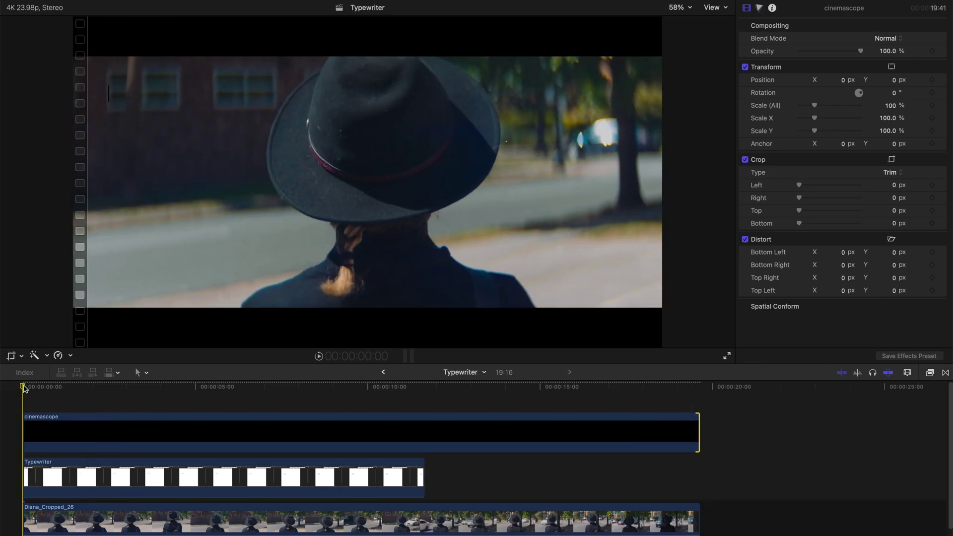
{"action": "key", "text": "space"}
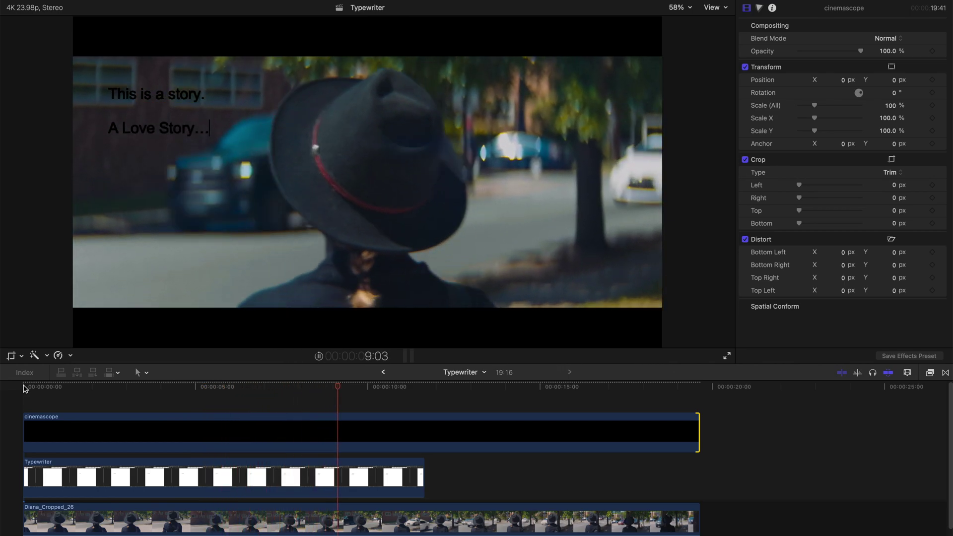
- Browse the Sound Effects library and search for 'type'
{"action": "scroll", "coordinate": [25, 388], "scroll_direction": "down", "scroll_amount": 2}
{"action": "key", "text": "super+6"}
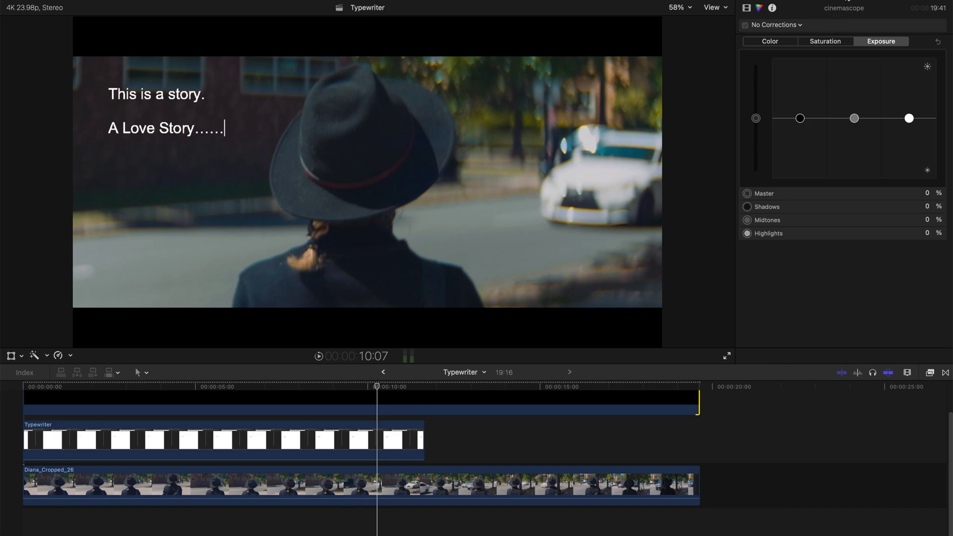
{"action": "key", "text": "ctrl+super+1"}
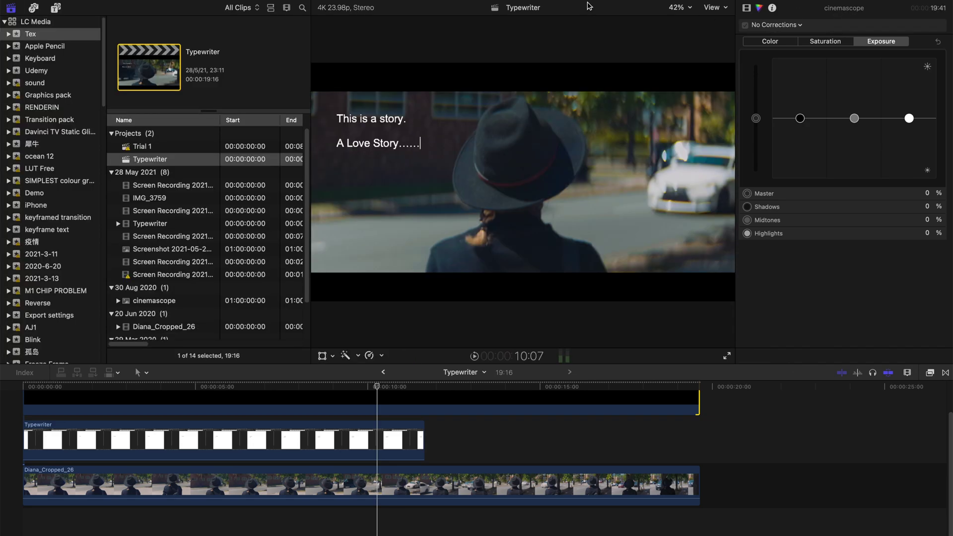
{"action": "left_click", "coordinate": [34, 7]}
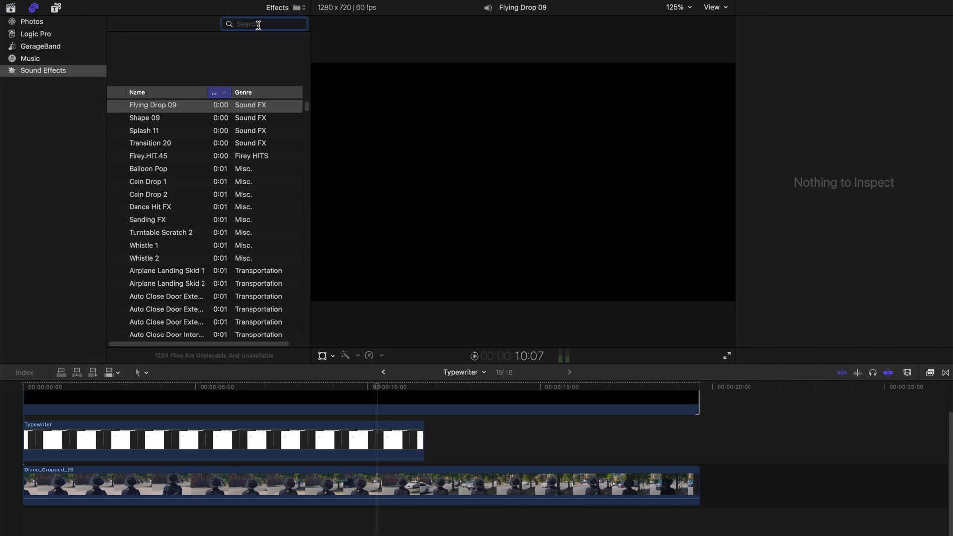
{"action": "type", "text": "type"}
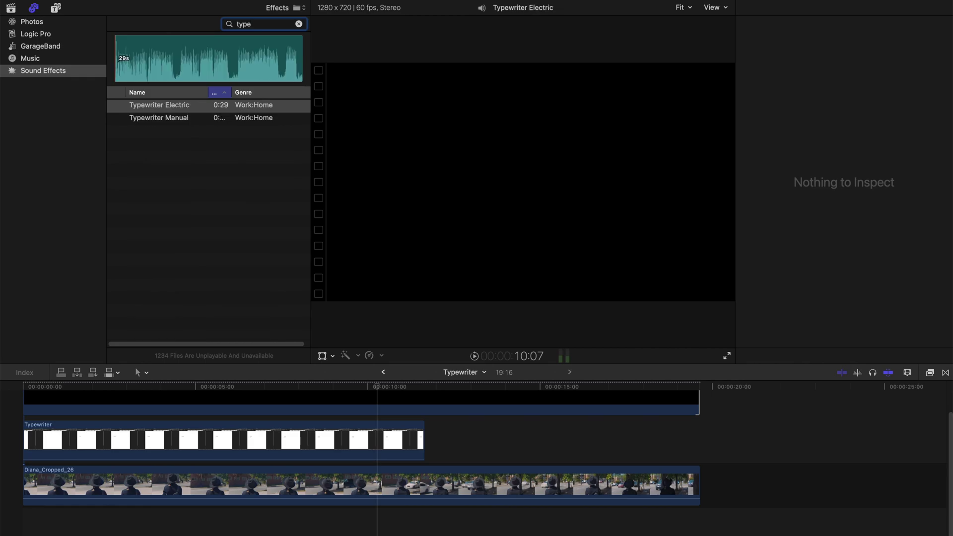
{"action": "mouse_move", "coordinate": [209, 93]}
{"action": "left_mouse_down"}
{"action": "mouse_move", "coordinate": [260, 92]}
{"action": "mouse_move", "coordinate": [185, 92]}
{"action": "mouse_move", "coordinate": [219, 92]}
{"action": "mouse_move", "coordinate": [206, 93]}
{"action": "left_mouse_up"}
- Preview Typewriter Electric and Typewriter Manual, then add Typewriter Electric under the footage
{"action": "left_click", "coordinate": [181, 105]}
{"action": "key", "text": "space"}
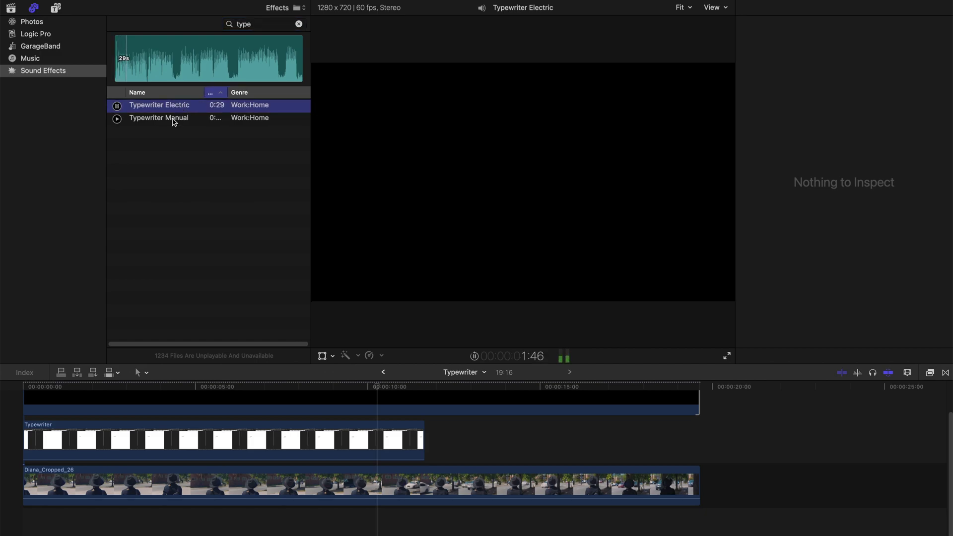
{"action": "left_click", "coordinate": [173, 119]}
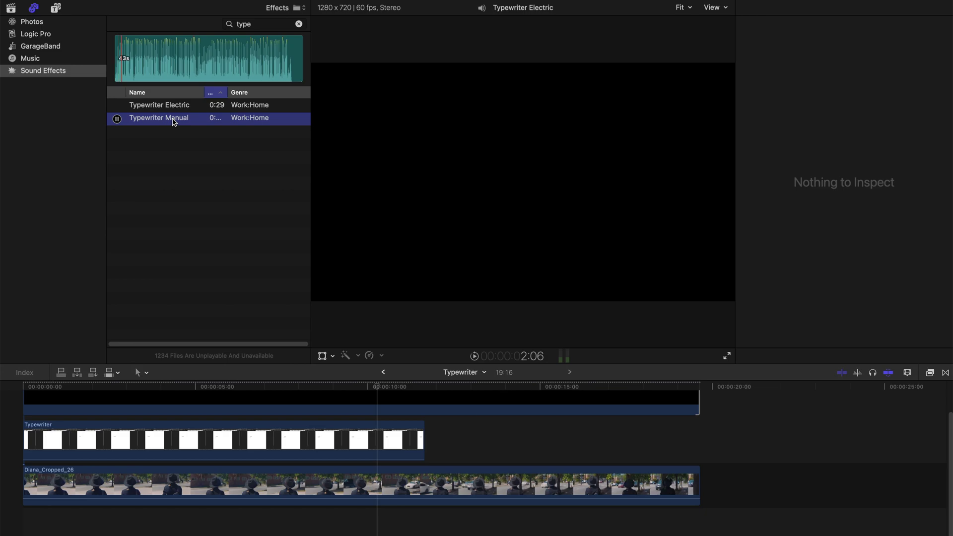
{"action": "left_click", "coordinate": [143, 110]}
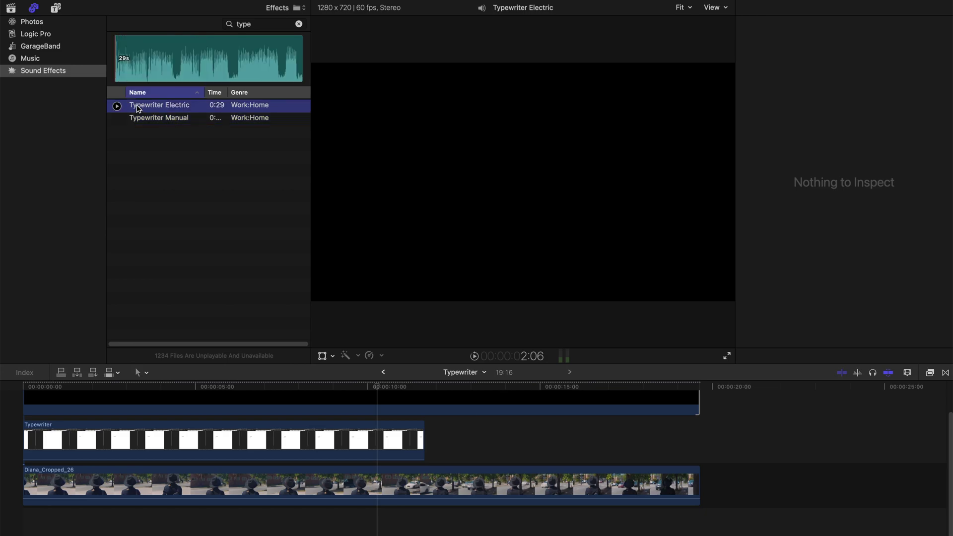
{"action": "left_click_drag", "start_coordinate": [138, 109], "coordinate": [62, 522]}
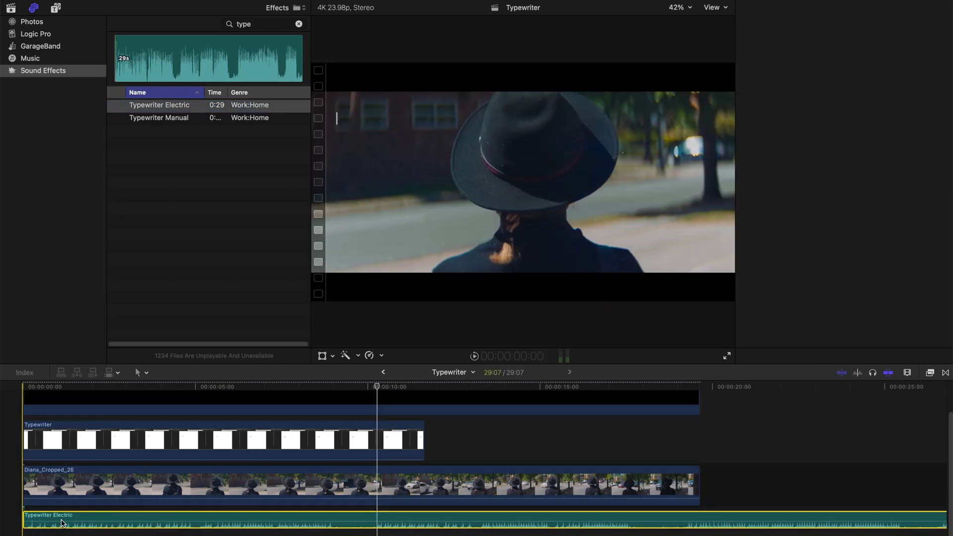
- Play the project from the start with the new Typewriter Electric sound
{"action": "left_click", "coordinate": [61, 520]}
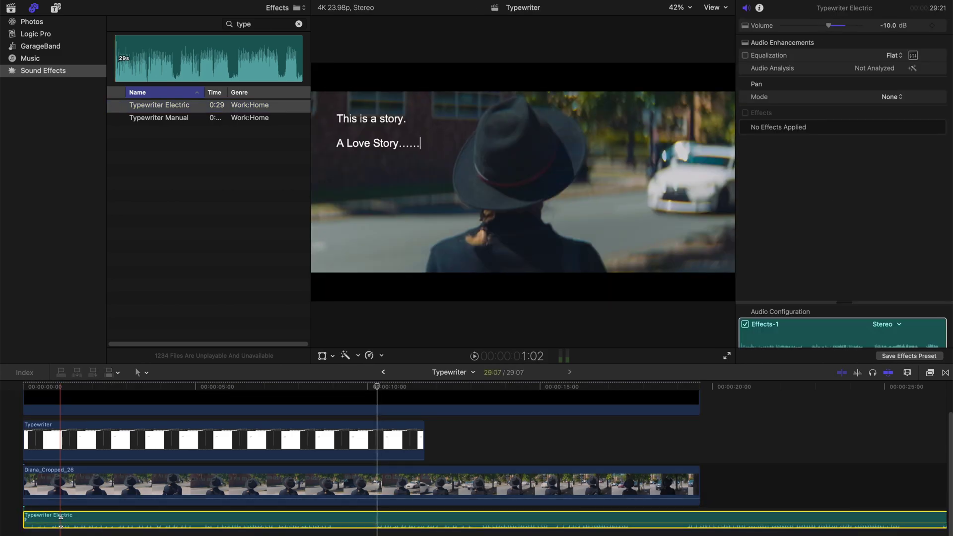
{"action": "key", "text": "Home"}
{"action": "key", "text": "super+shift+a"}
{"action": "key", "text": "super+6"}
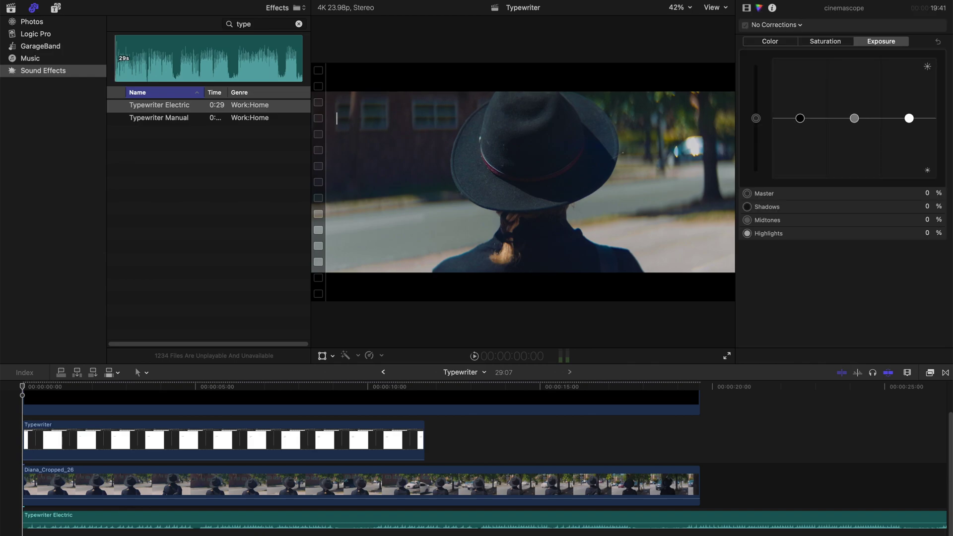
{"action": "key", "text": "ctrl+super+1"}
{"action": "key", "text": "space"}
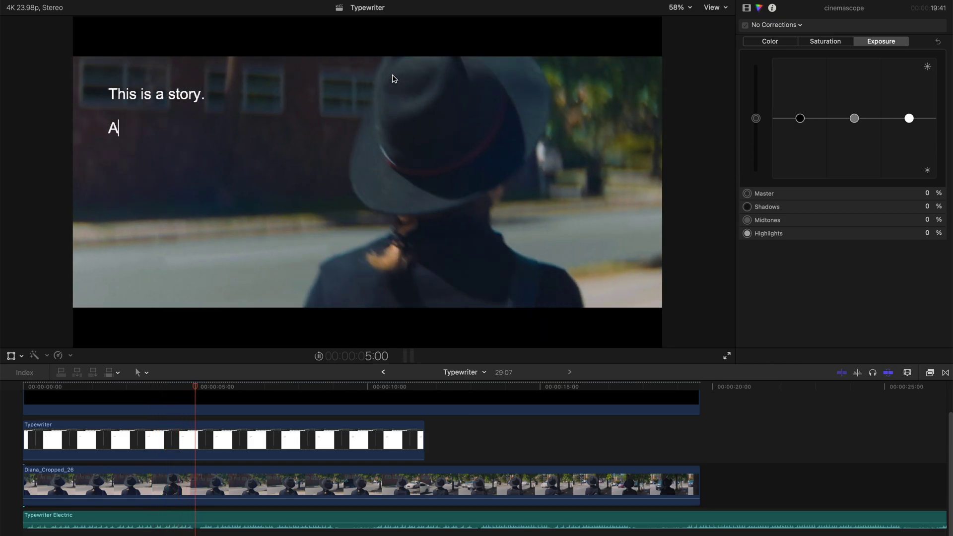
- Blade the Typewriter Electric audio and trim the first piece back to about 3:03
{"action": "key", "text": "b"}
{"action": "left_click", "coordinate": [194, 518]}
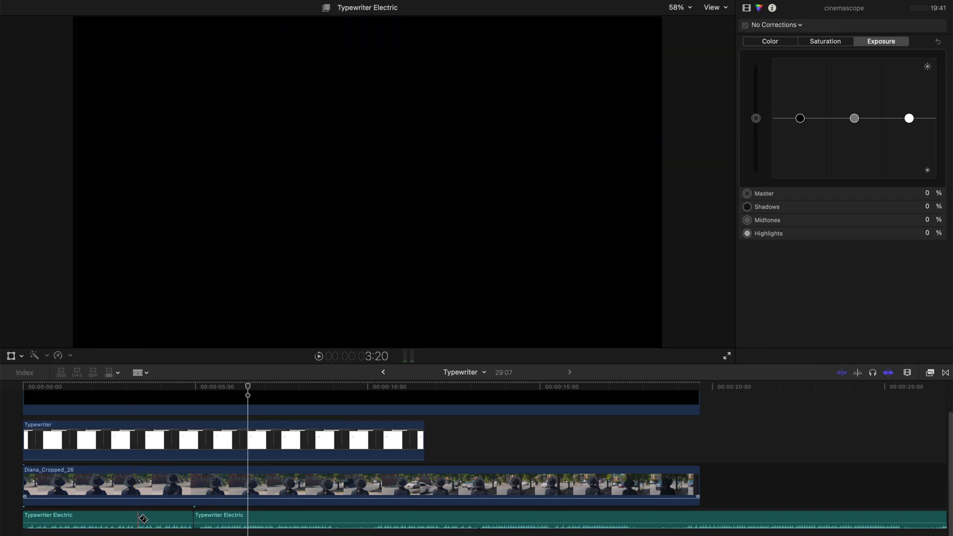
{"action": "key", "text": "a"}
{"action": "mouse_move", "coordinate": [147, 390]}
{"action": "left_mouse_down"}
{"action": "mouse_move", "coordinate": [131, 392]}
{"action": "mouse_move", "coordinate": [140, 392]}
{"action": "left_mouse_up"}
{"action": "left_click_drag", "start_coordinate": [191, 516], "coordinate": [141, 517]}
- Finish trimming the first audio piece and play back to check the sound timing
{"action": "left_click", "coordinate": [127, 406]}
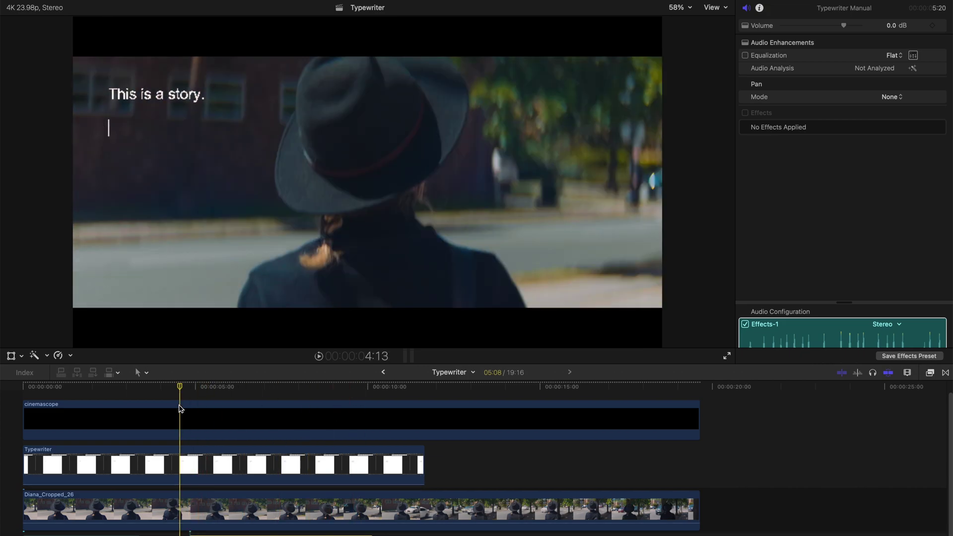
{"action": "key", "text": "space"}
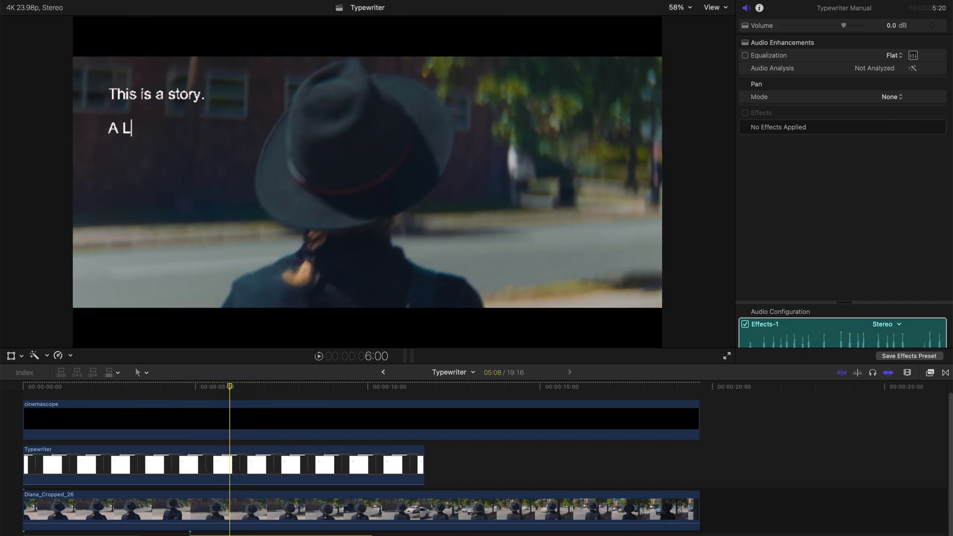
{"action": "scroll", "coordinate": [214, 497], "scroll_direction": "down", "scroll_amount": 2}
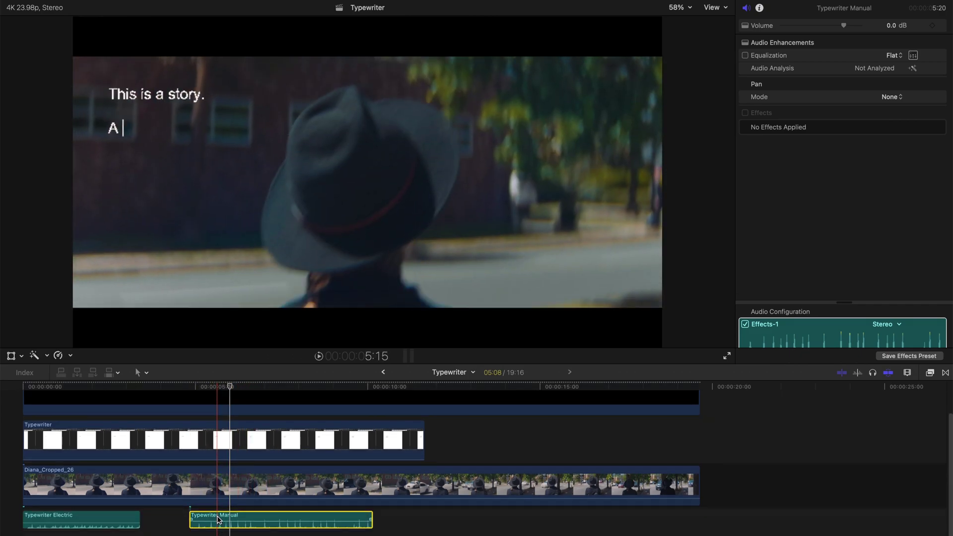